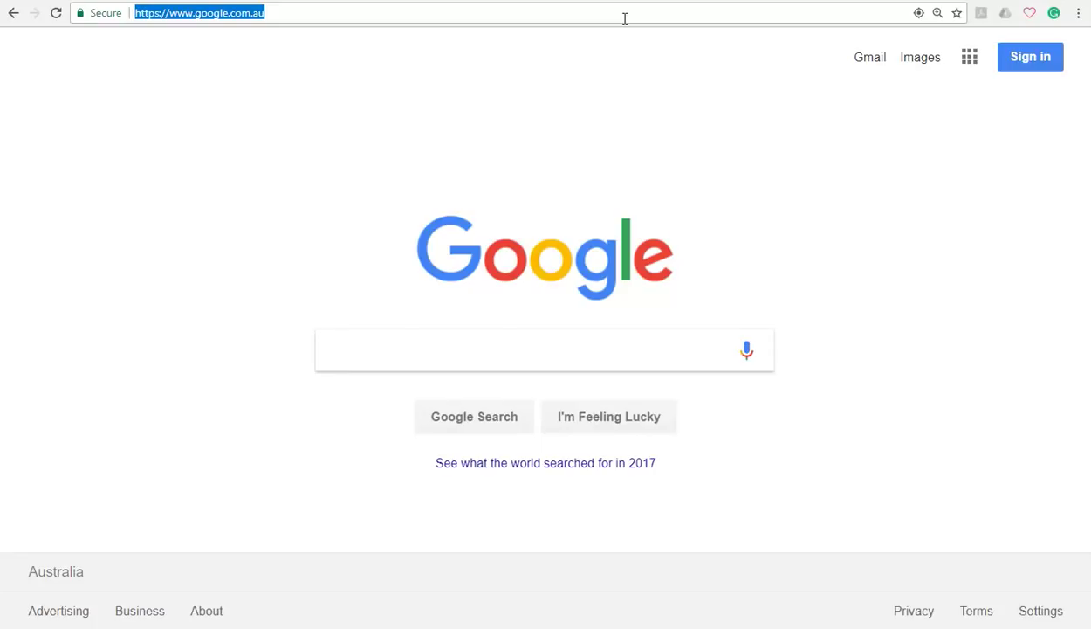
type("https://www.naati.com.au/MyNAATI/Apply")
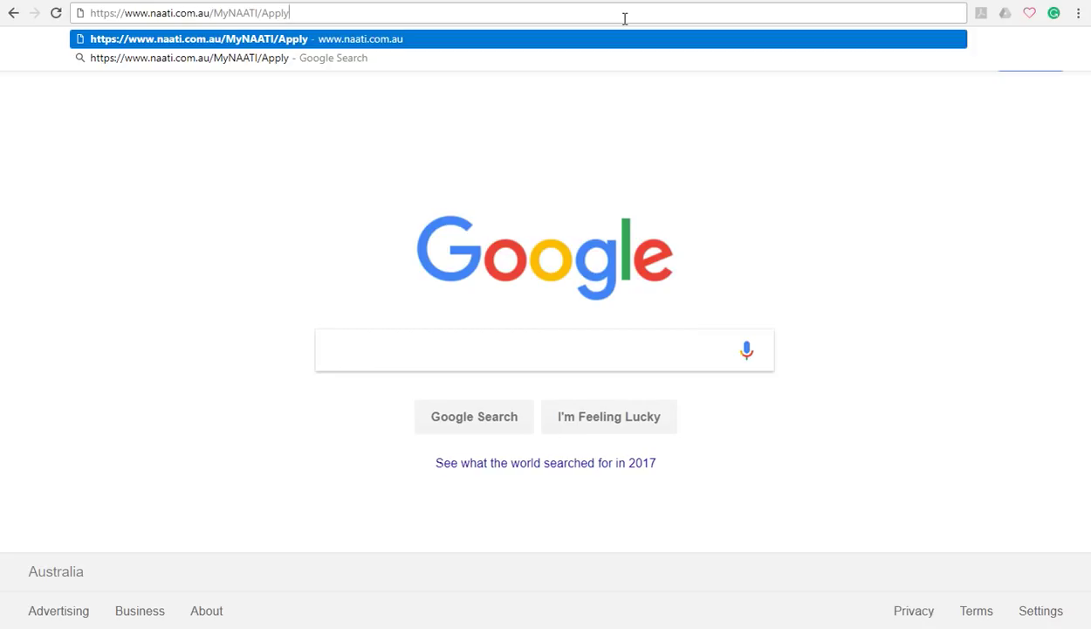
Load the MyNAATI applications home page
key("Return")
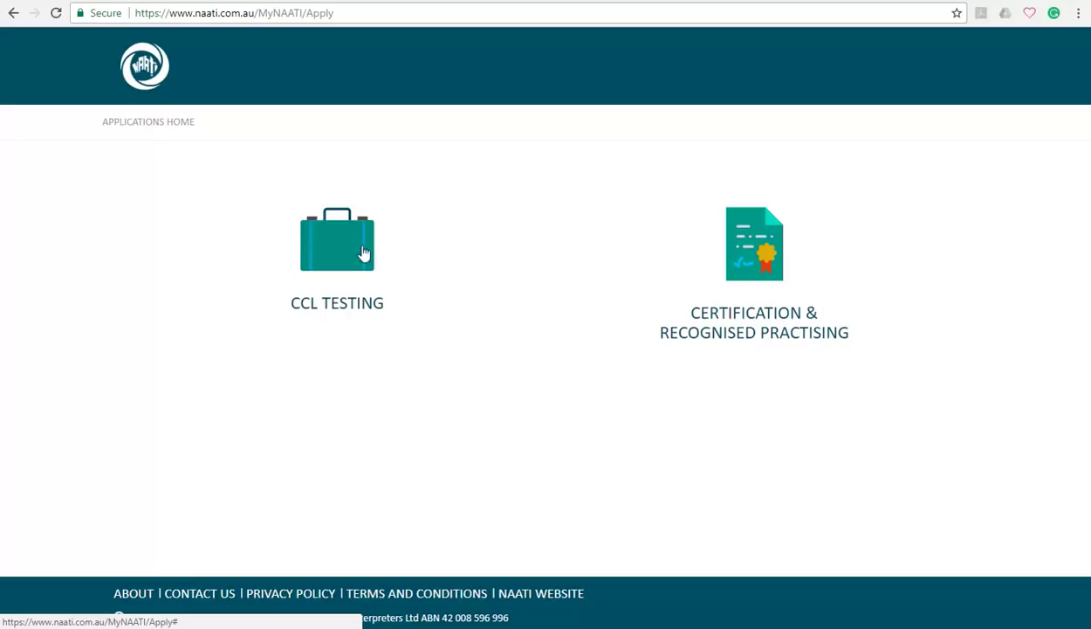
Start a CCL testing application, choose title Mr, and enter the applicant's first, middle and family names
left_click(353, 307)
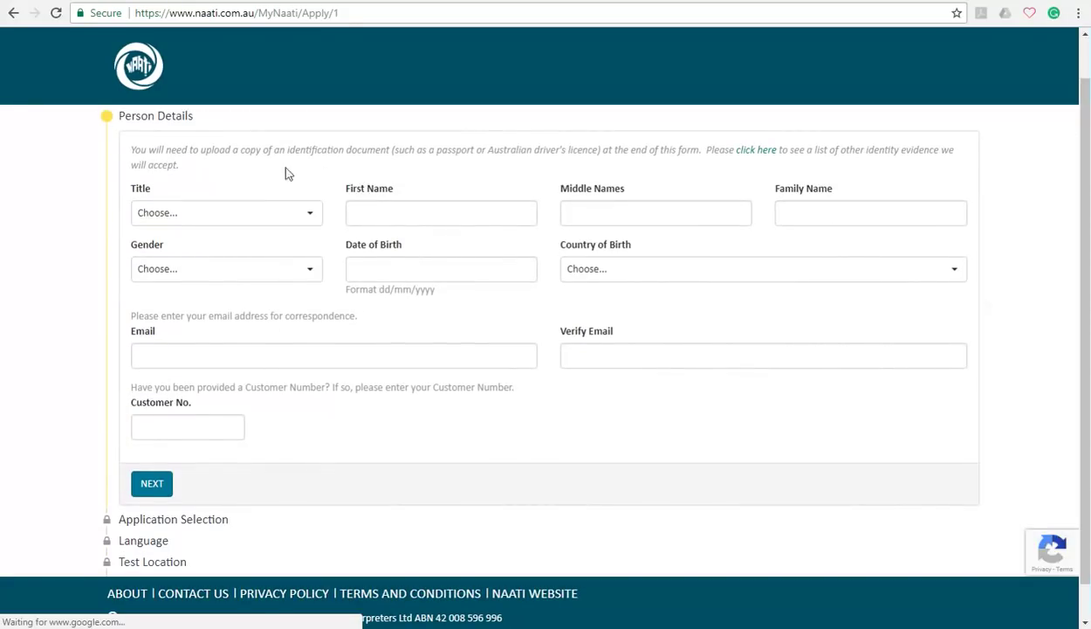
left_click(307, 216)
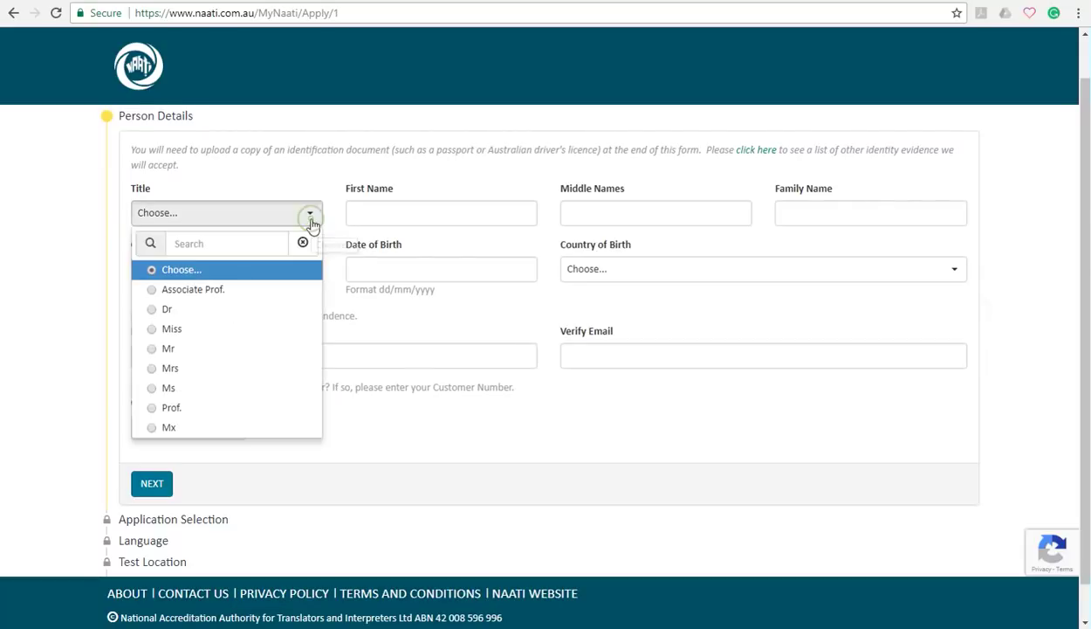
left_click(239, 349)
left_click(392, 221)
type("Master")
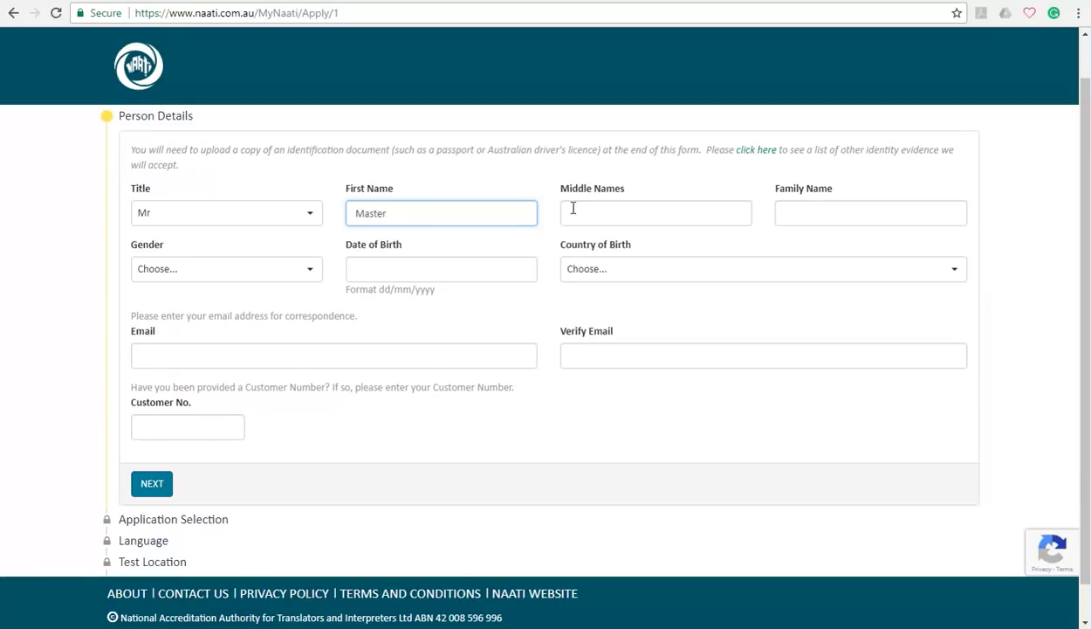
left_click(582, 220)
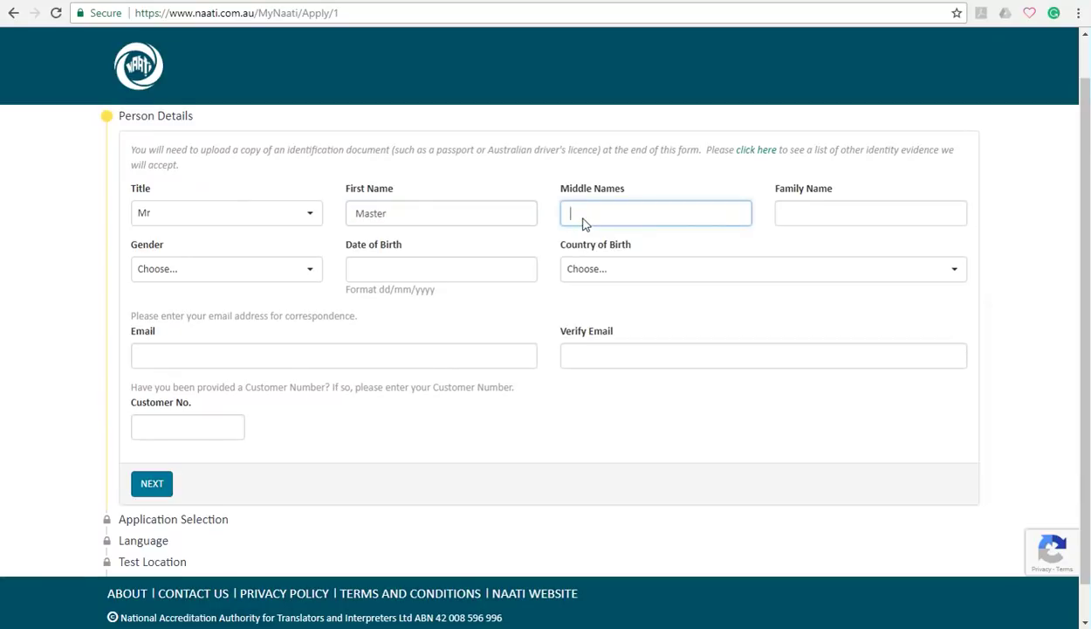
type("Pte")
left_click(825, 213)
type("Naati")
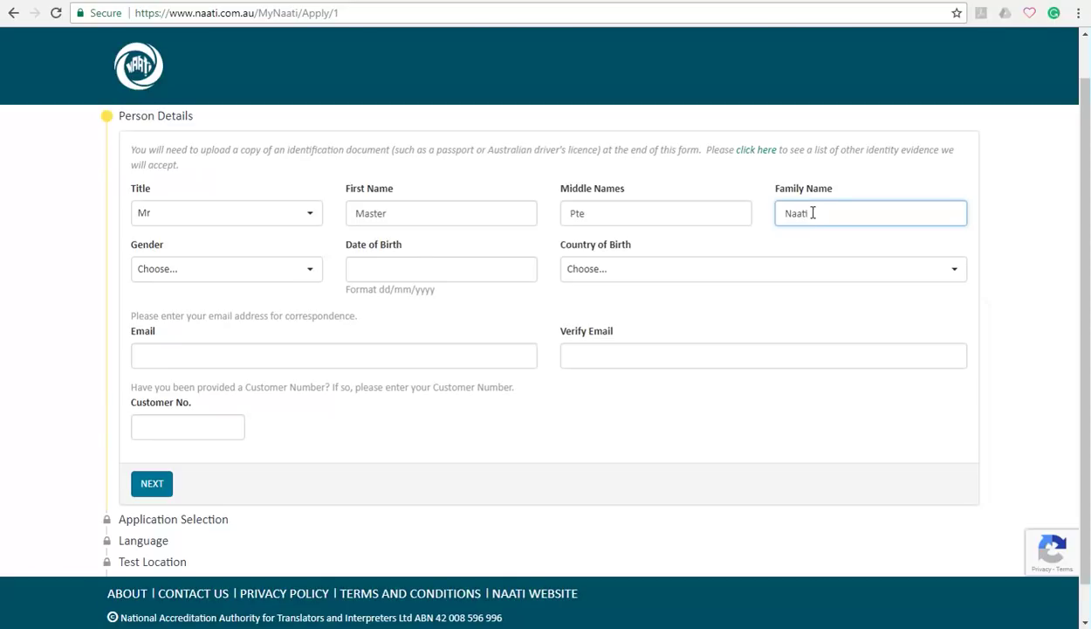
Set gender to Male and date of birth to 01/01/1990
left_click(309, 272)
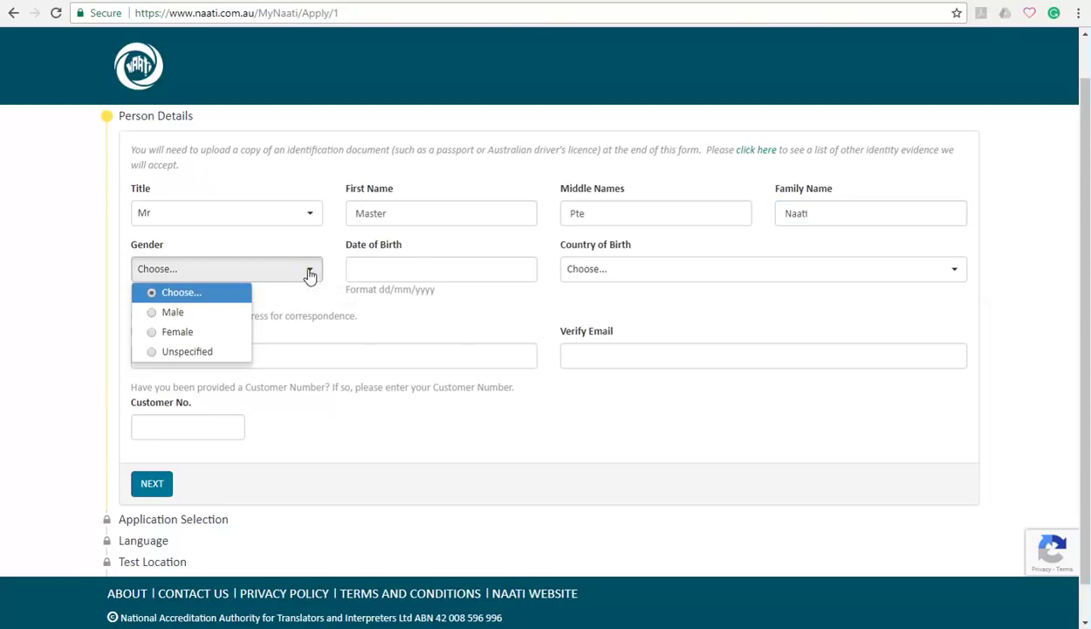
left_click(210, 314)
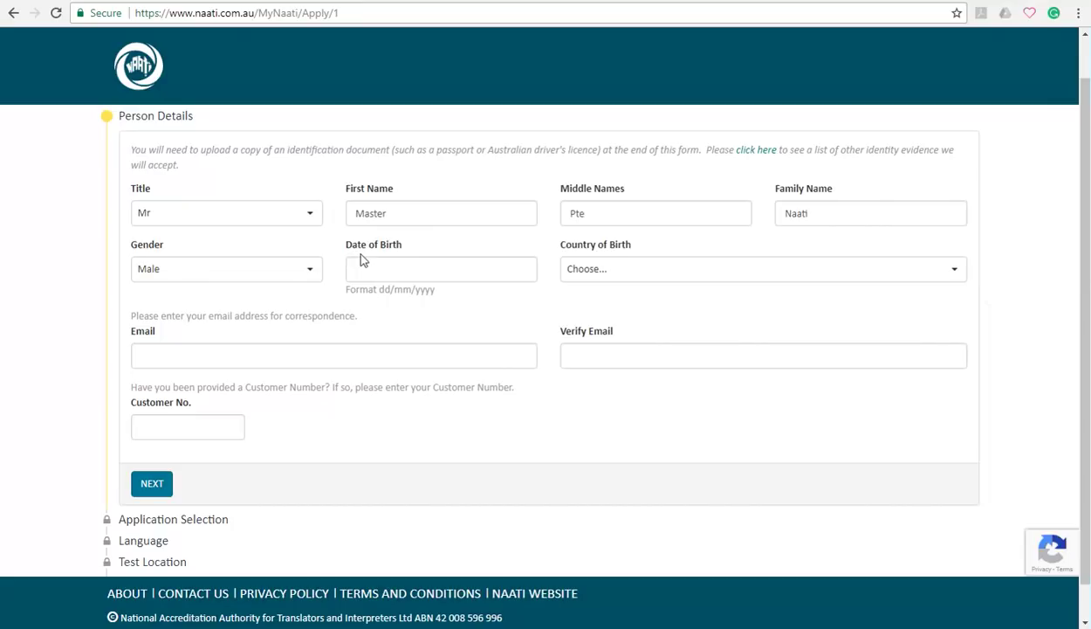
left_click(378, 271)
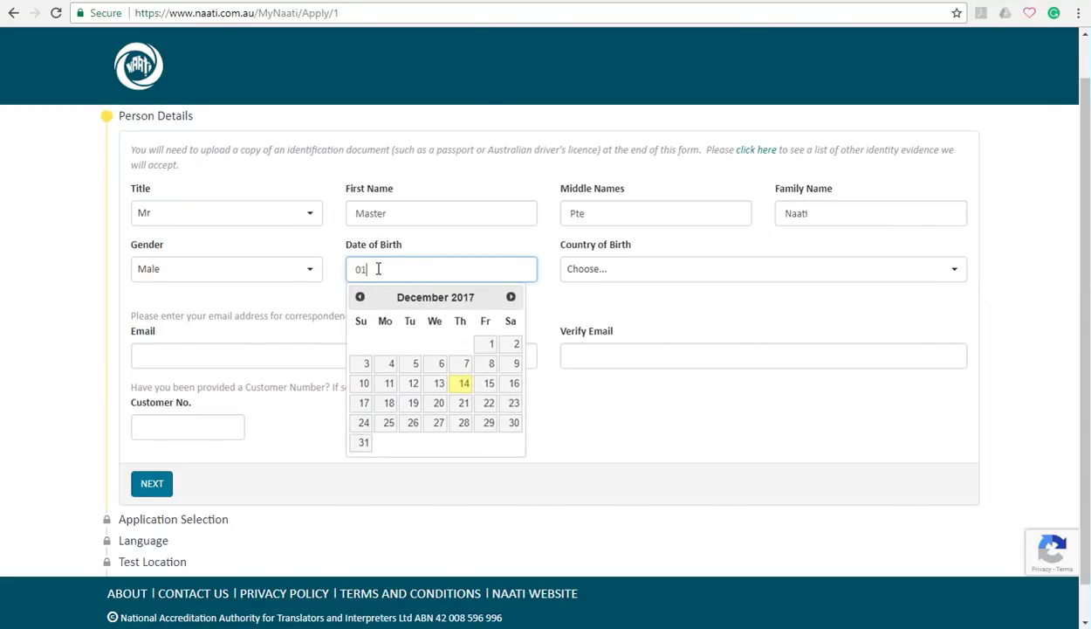
type("01/01/1990")
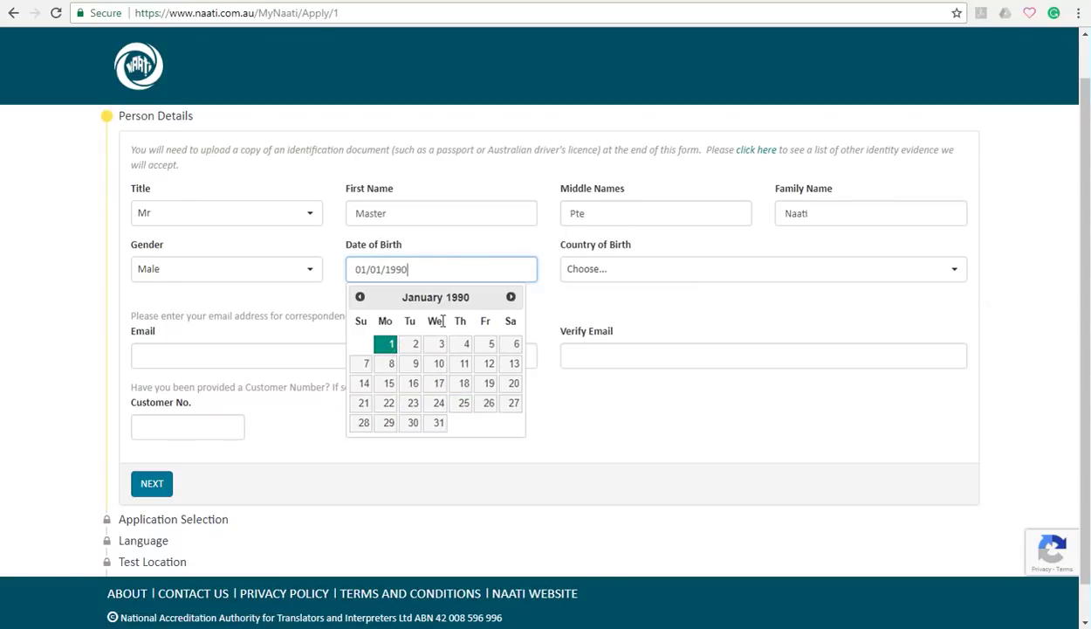
Search the country list and set country of birth to Nepal
left_click(632, 281)
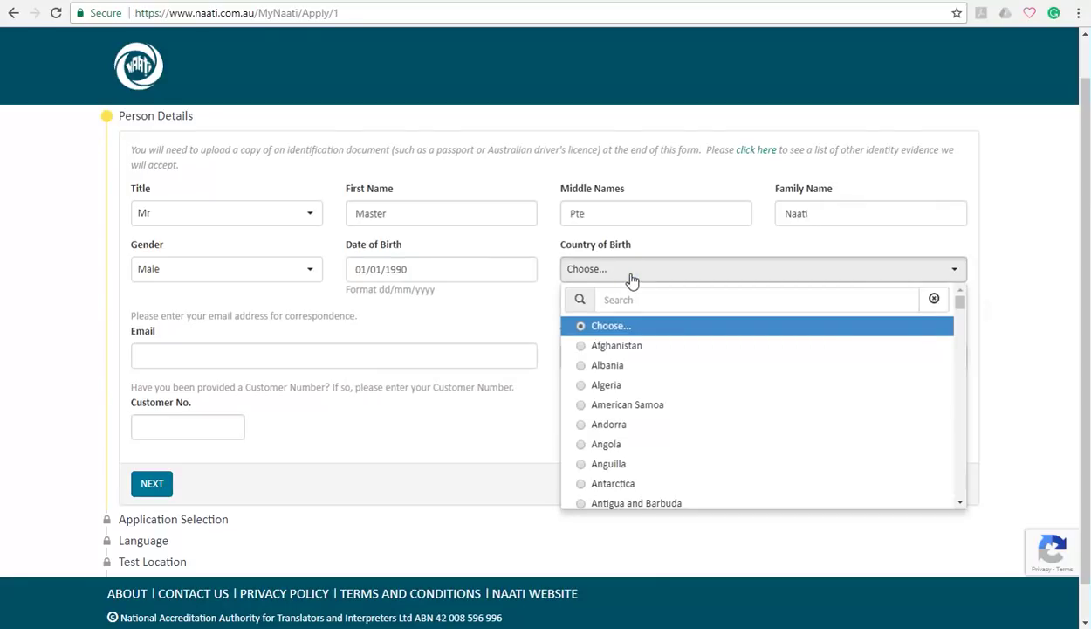
left_click(640, 300)
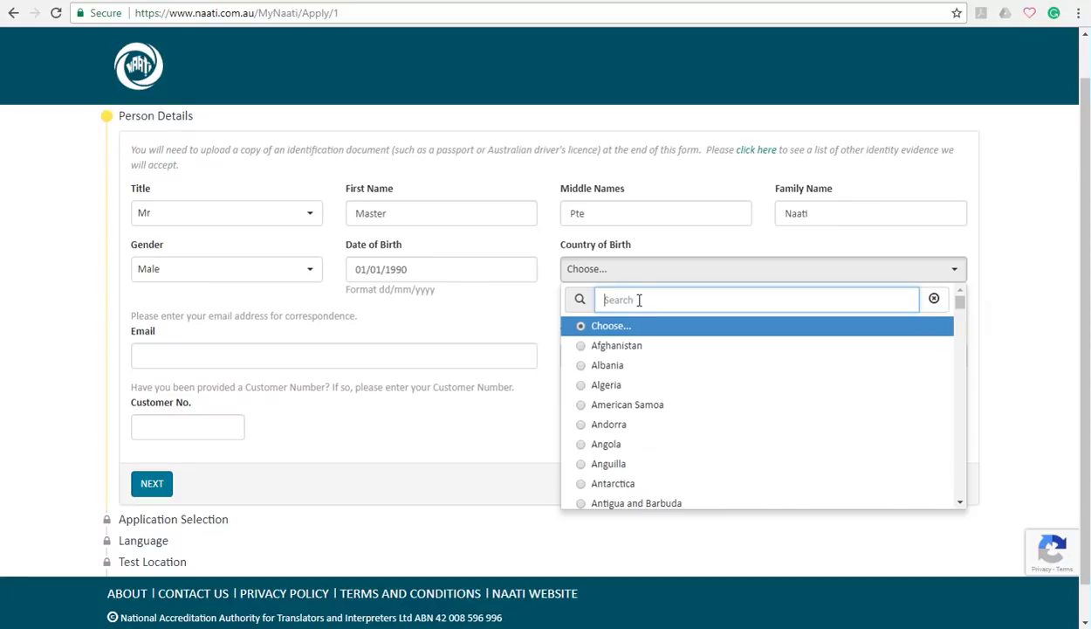
type("Nepa")
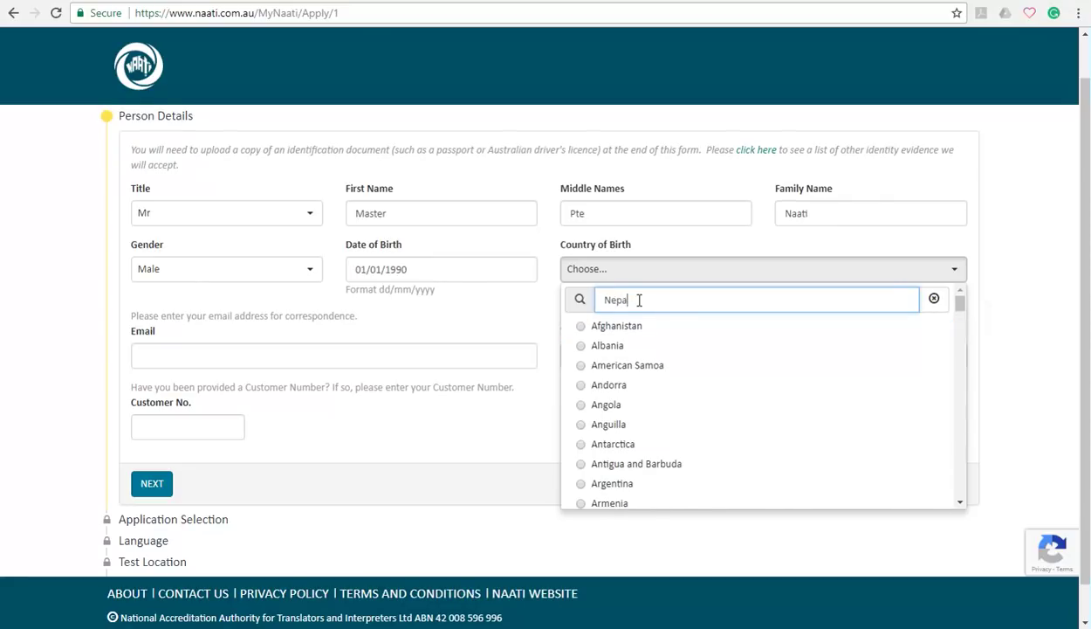
type("l")
left_click(625, 326)
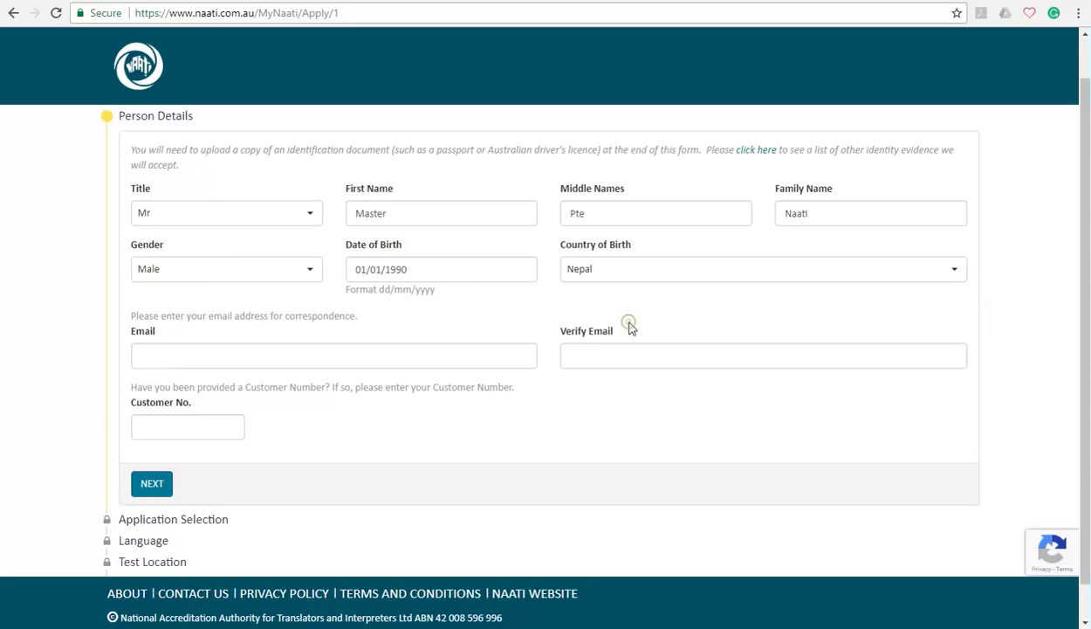
Enter the applicant's e-mail address in both Email and Verify Email fields
left_click(439, 358)
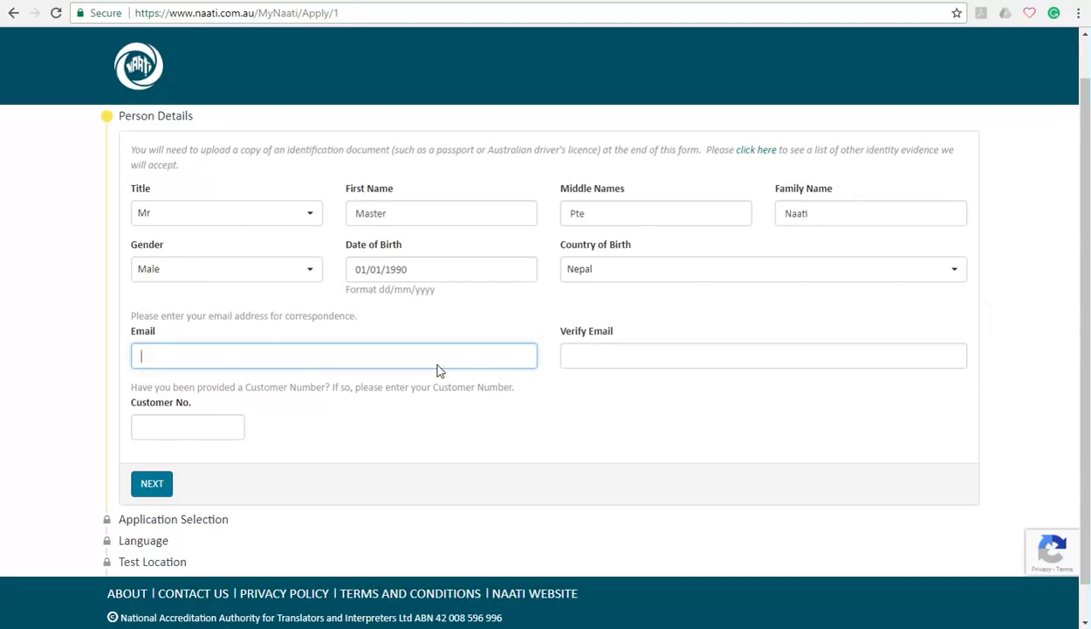
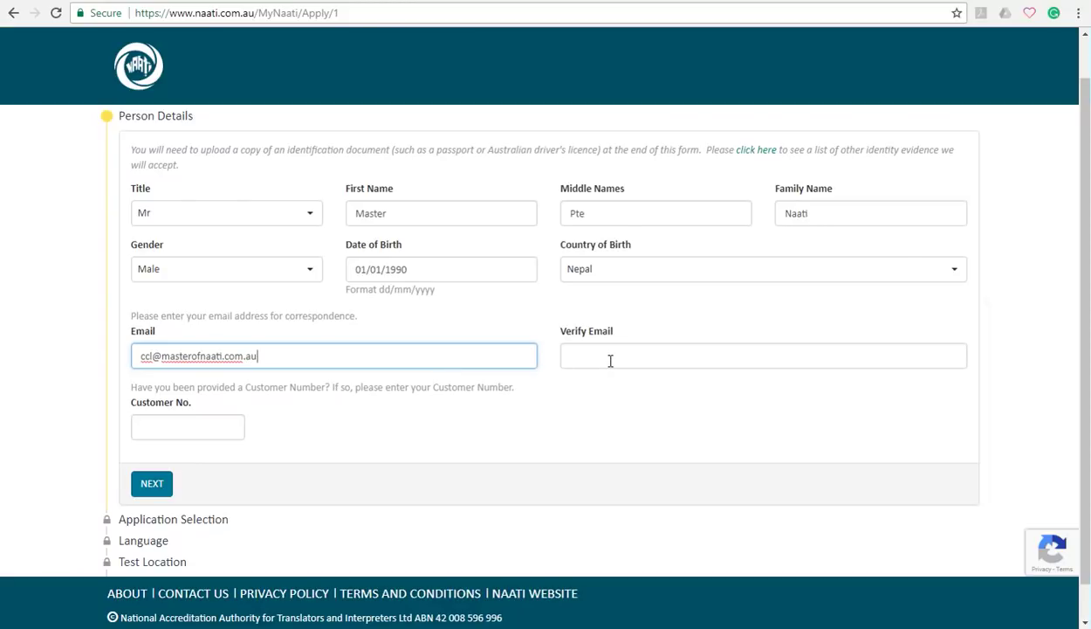
left_click(610, 361)
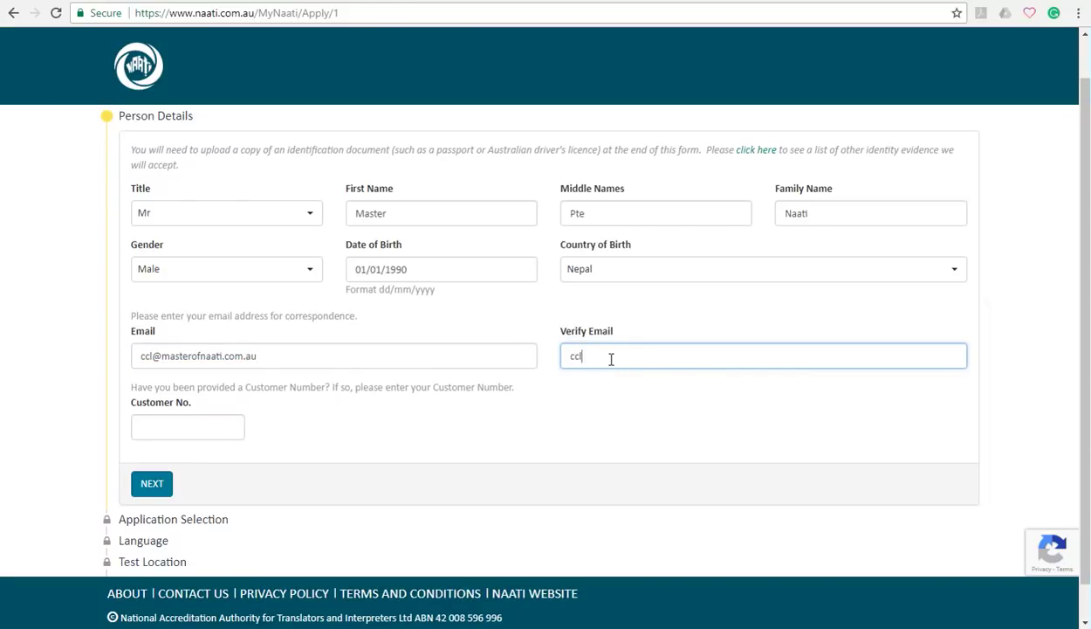
left_click(603, 423)
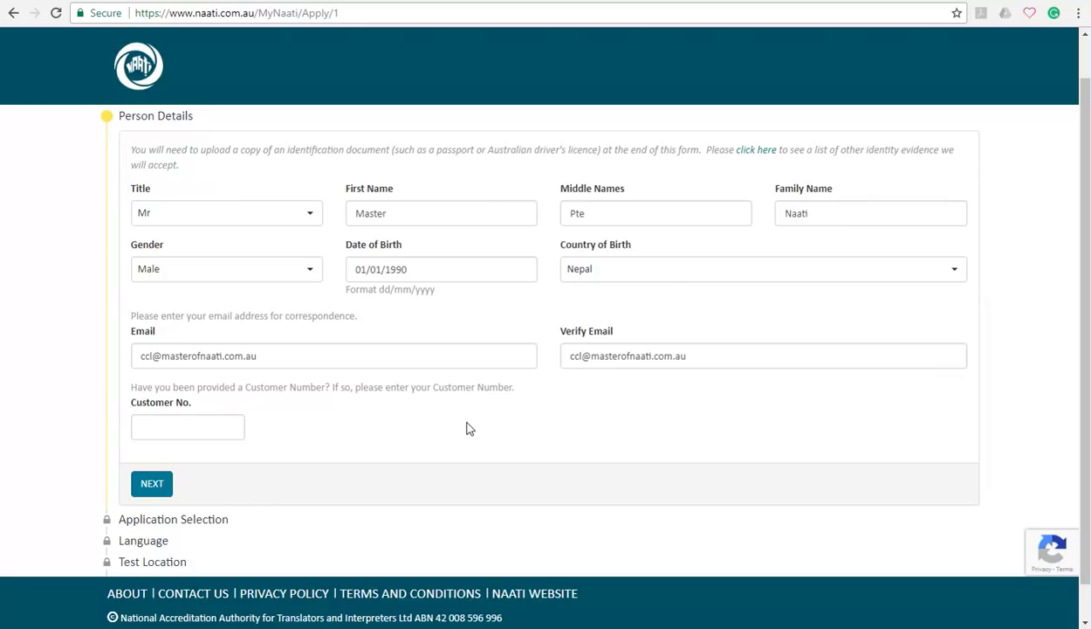
Submit the person details and pass the reCAPTCHA by marking the four traffic-light tiles
scroll(467, 429, "down", 1)
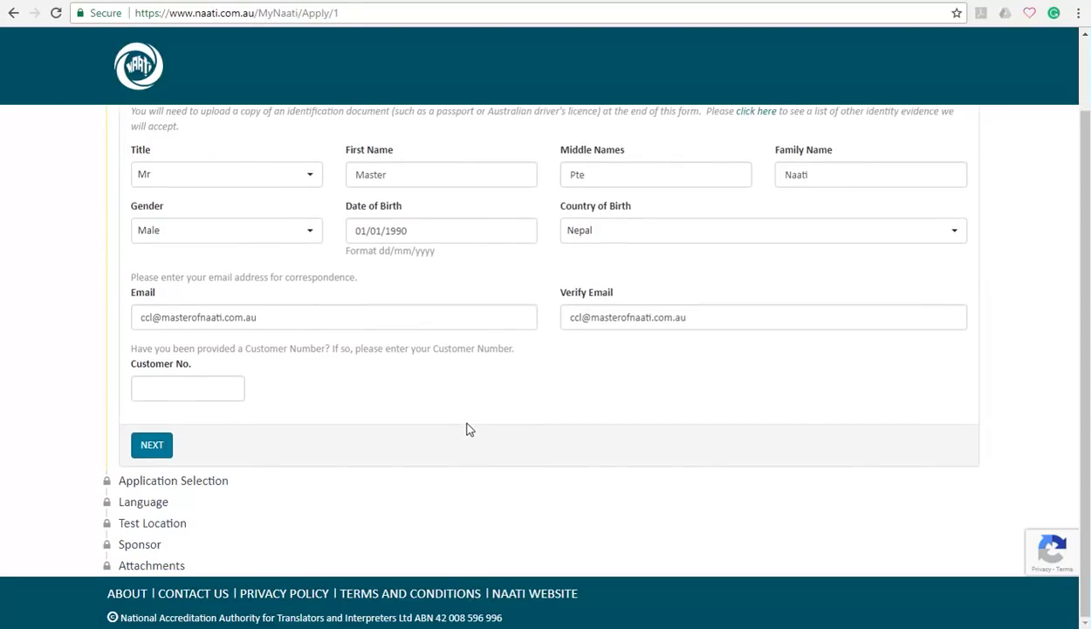
left_click(148, 441)
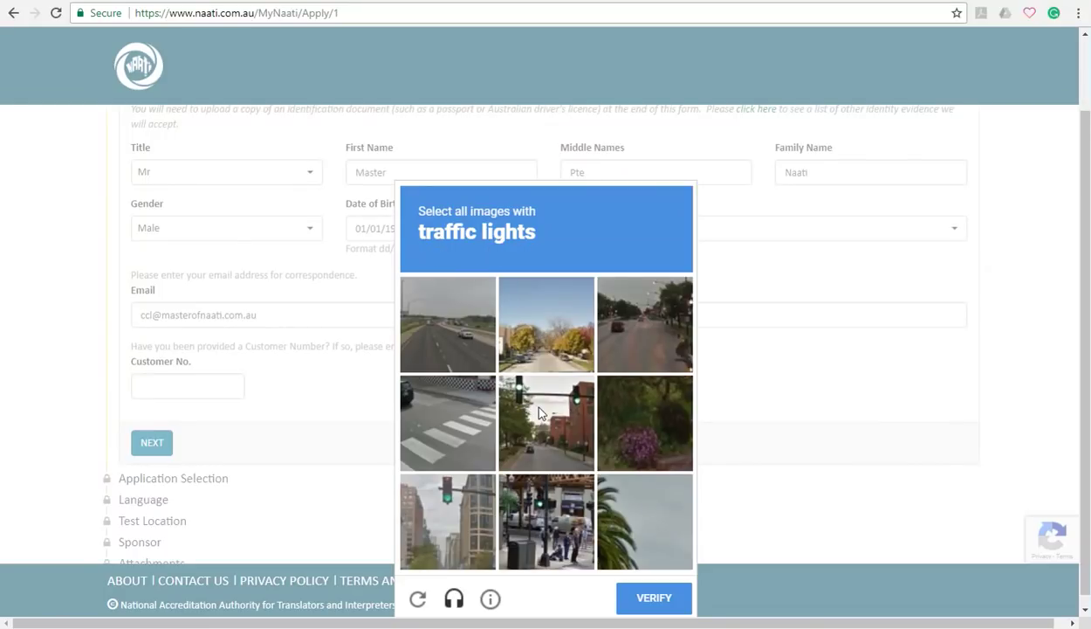
left_click(527, 404)
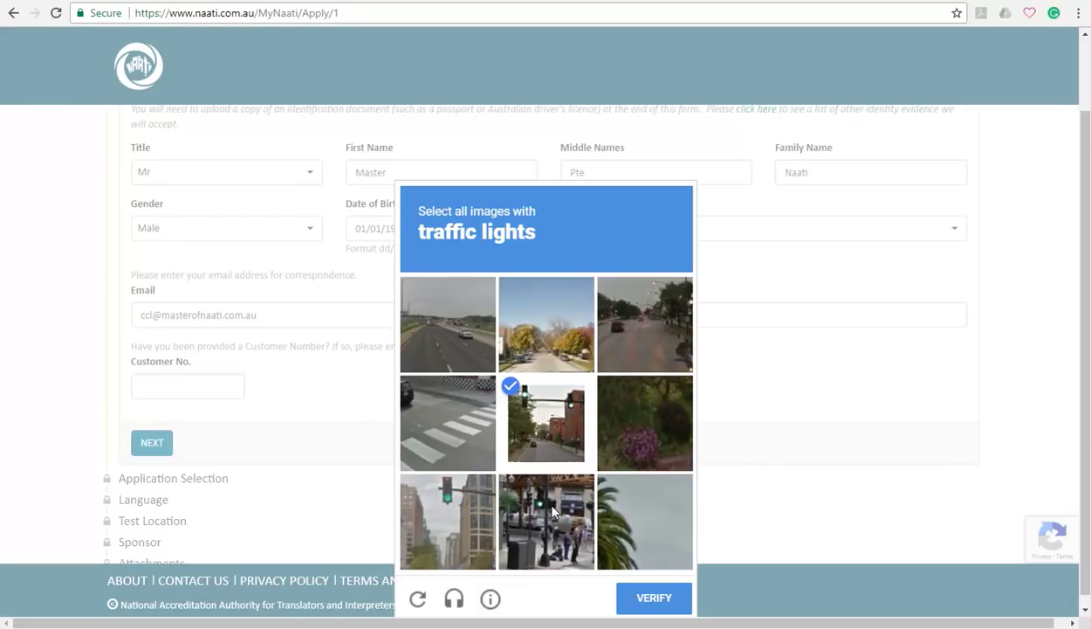
left_click(630, 349)
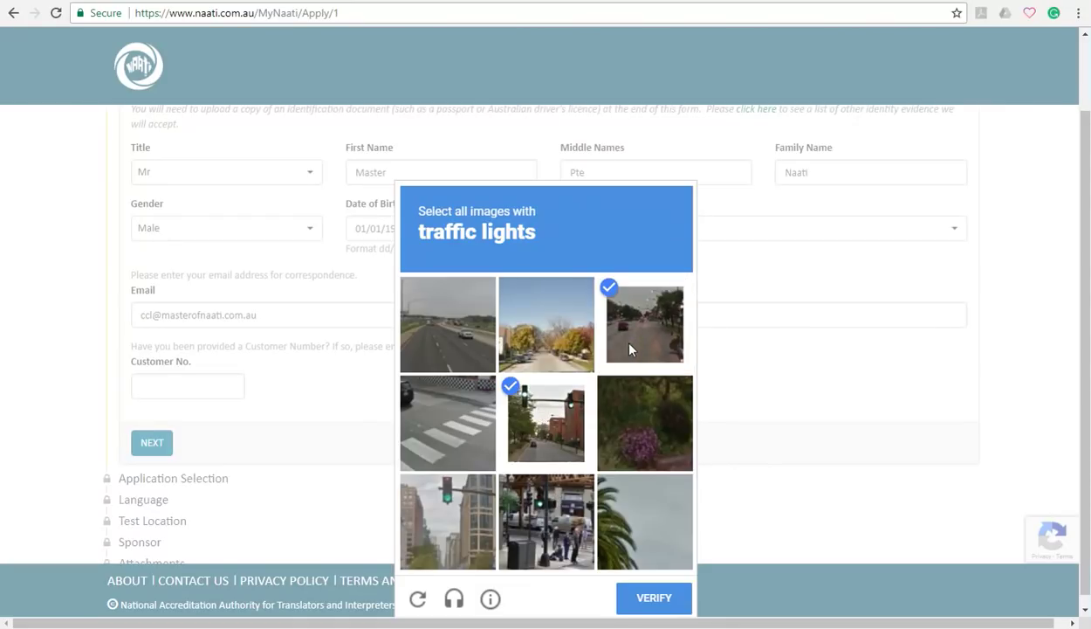
left_click(564, 521)
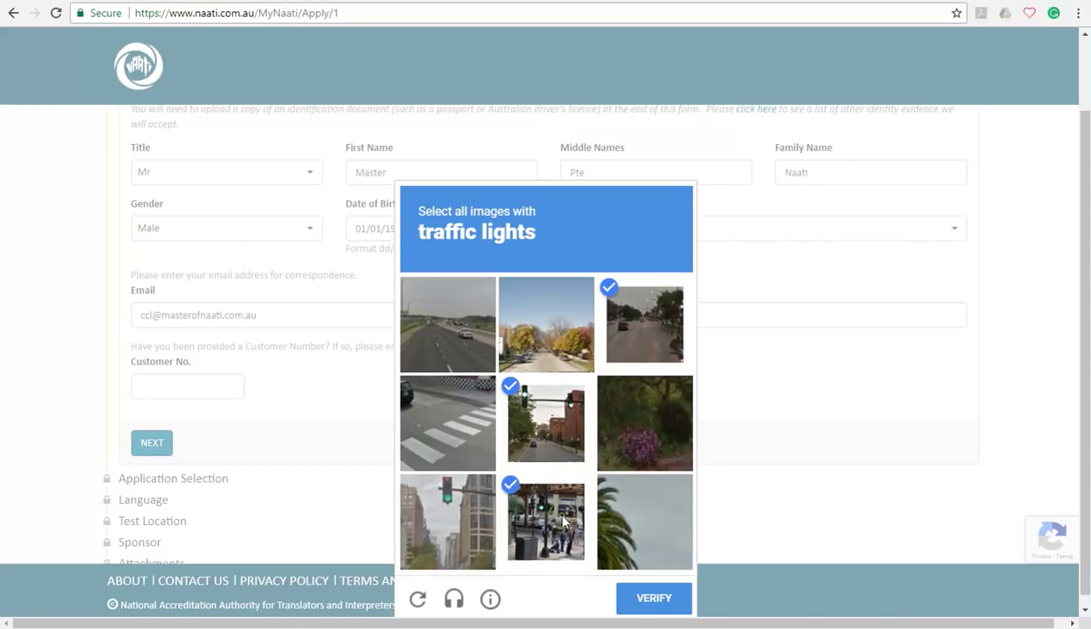
left_click(483, 524)
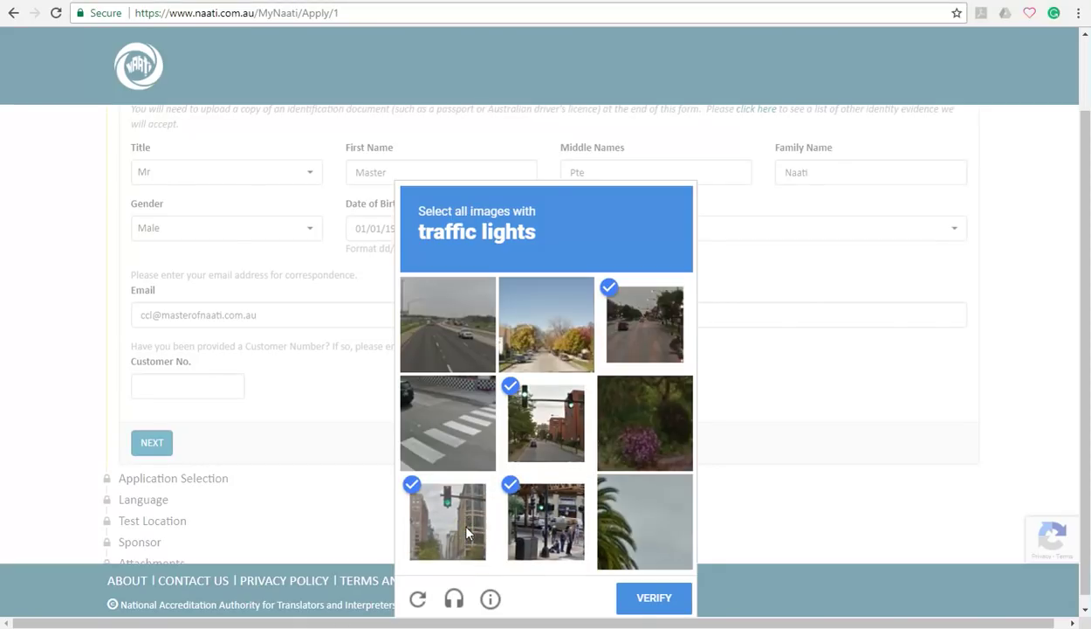
left_click(655, 599)
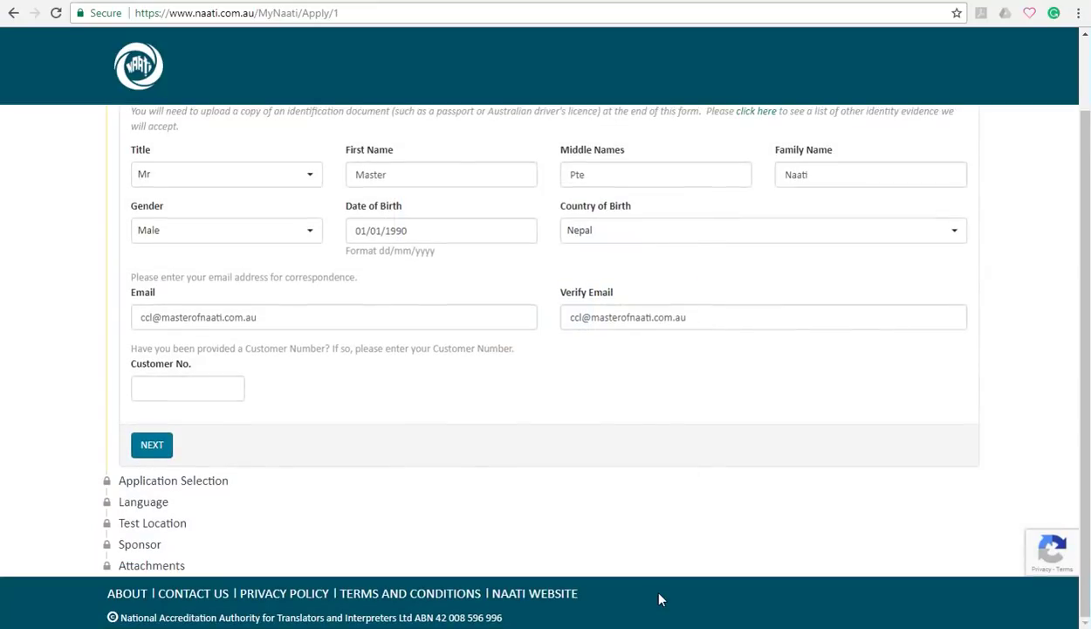
scroll(555, 477, "down", 1)
scroll(652, 361, "down", 2)
Enter the applicant's street address and pick the matching Sydney suggestion
scroll(653, 360, "down", 1)
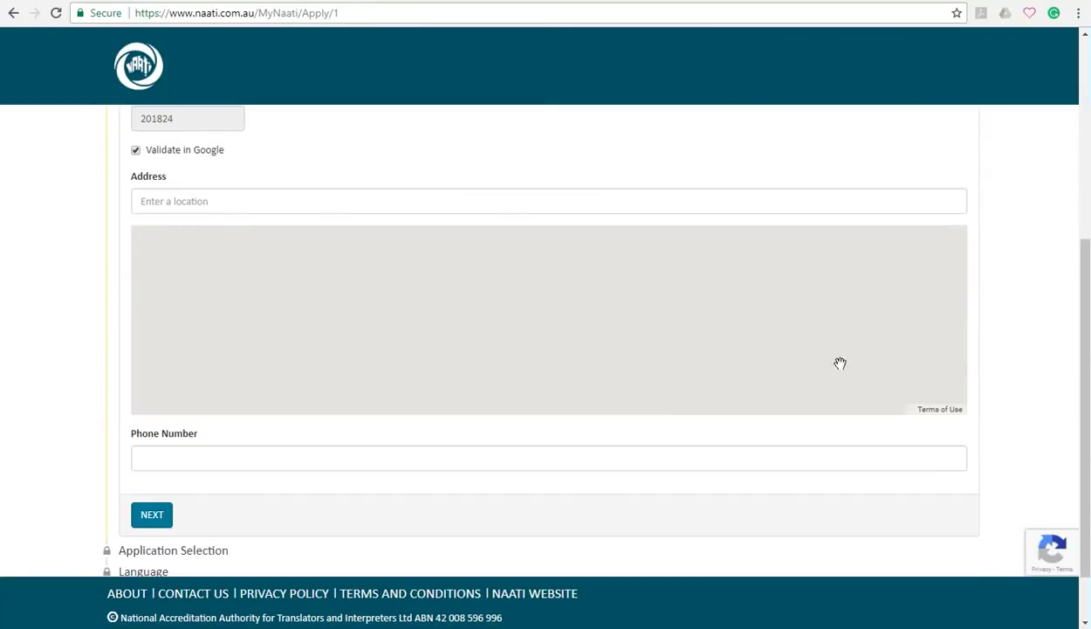
left_click(562, 201)
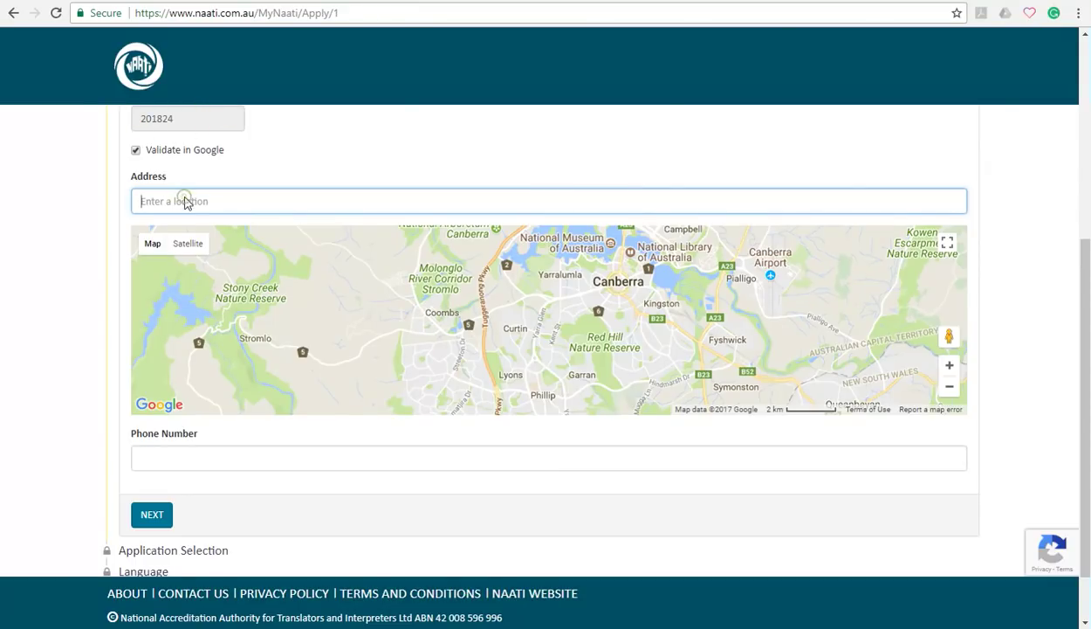
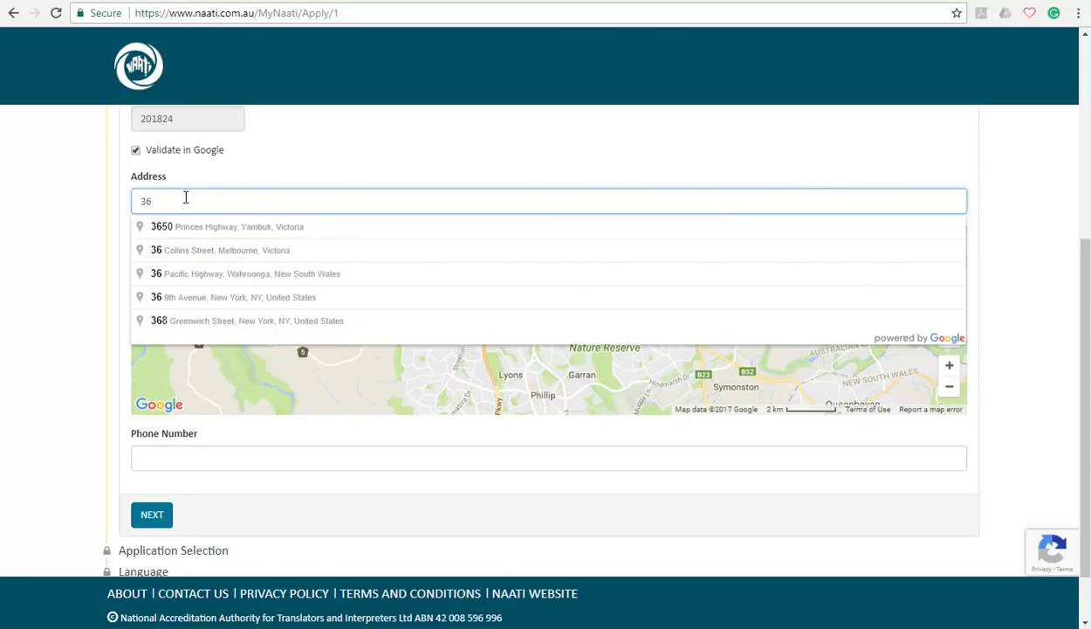
left_click(218, 228)
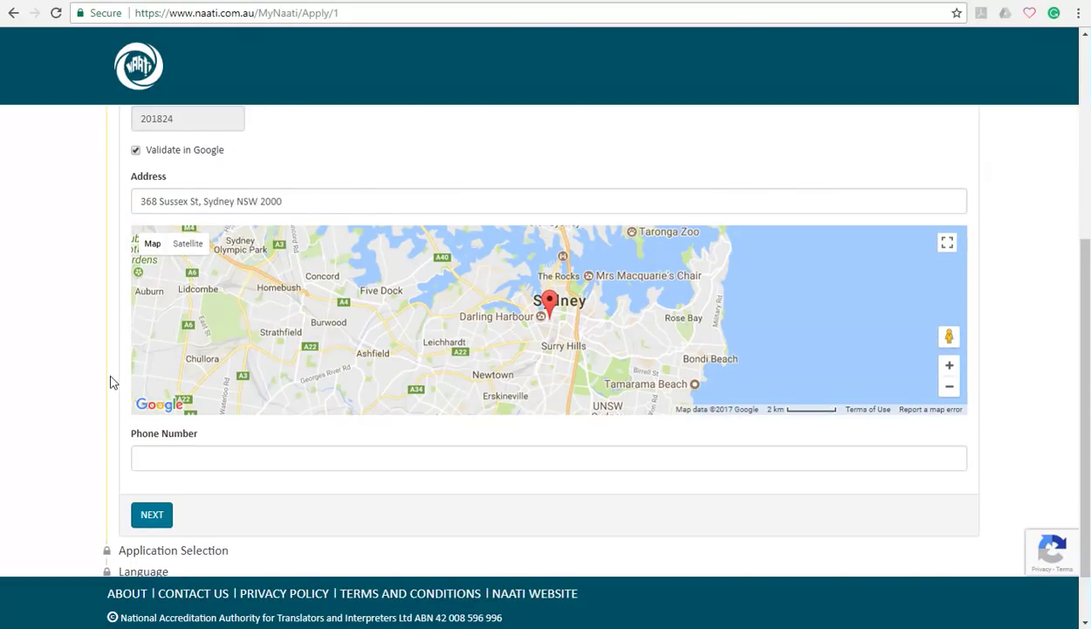
Fill in the applicant's phone number
scroll(112, 378, "down", 1)
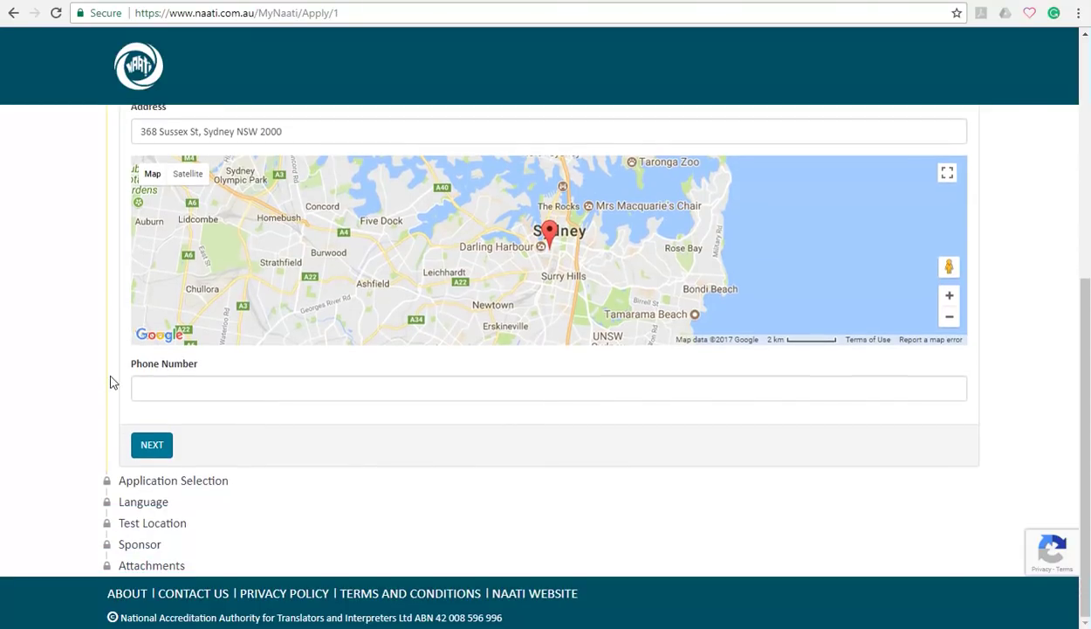
left_click(175, 388)
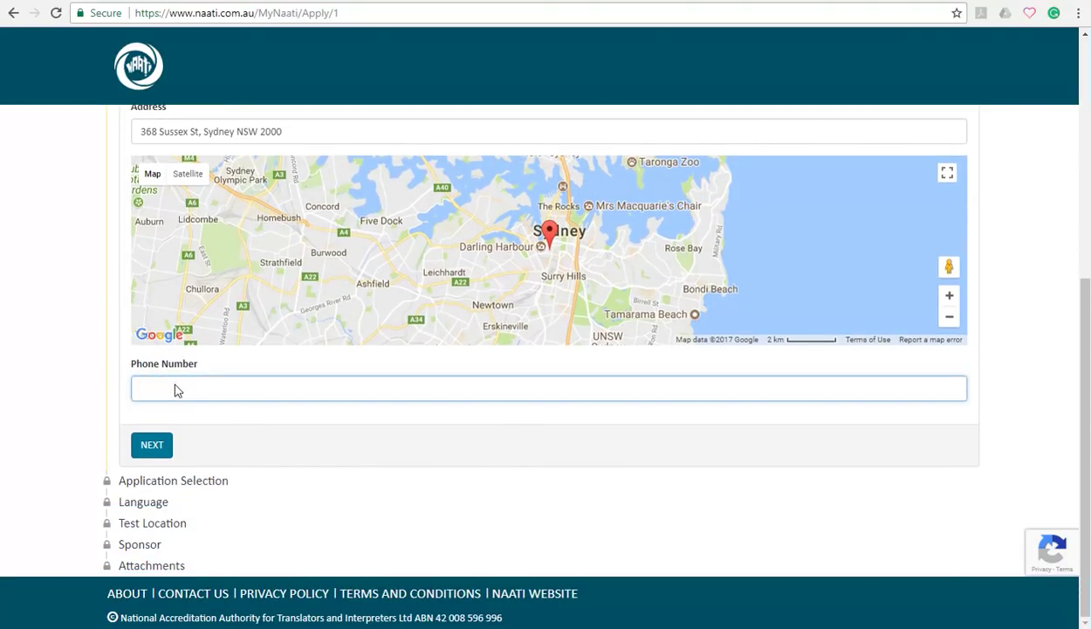
Save contact details and choose 'To obtain Credentialed Community Language Points' as the test reason
left_click(114, 426)
left_click(157, 450)
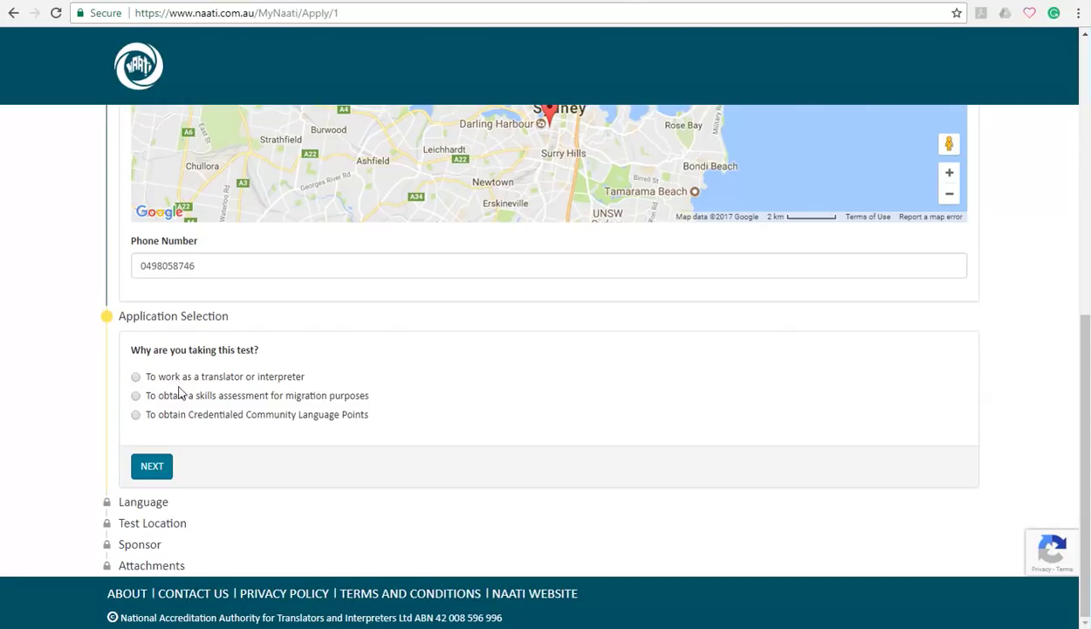
left_click(136, 415)
left_click(155, 469)
left_click(153, 468)
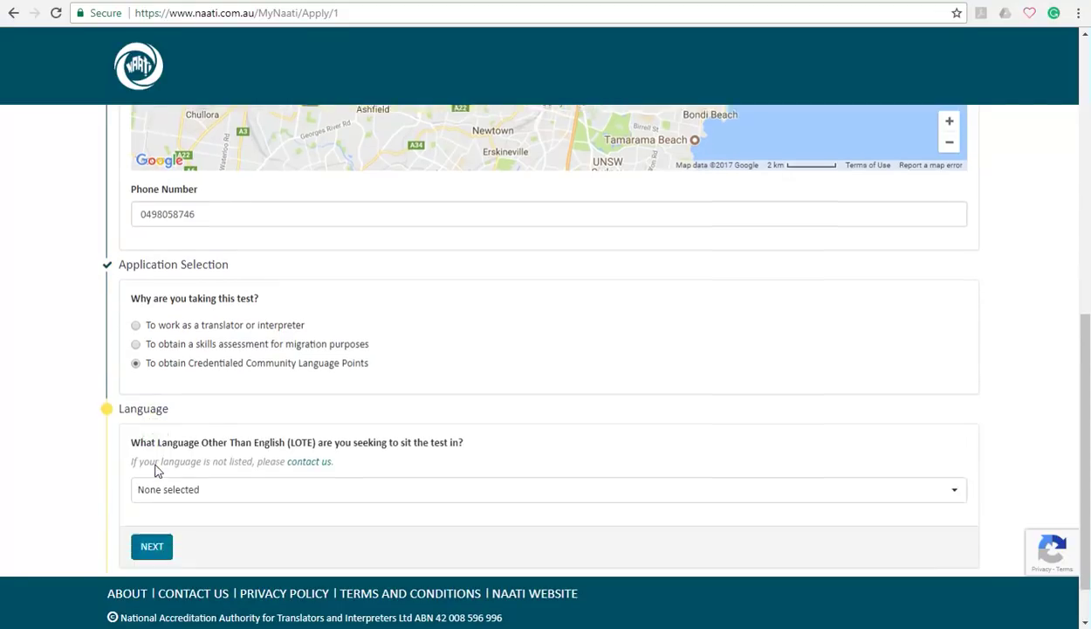
Search 'Nep' and set Nepali as the test language
left_click(204, 431)
left_click(207, 454)
type("Nep")
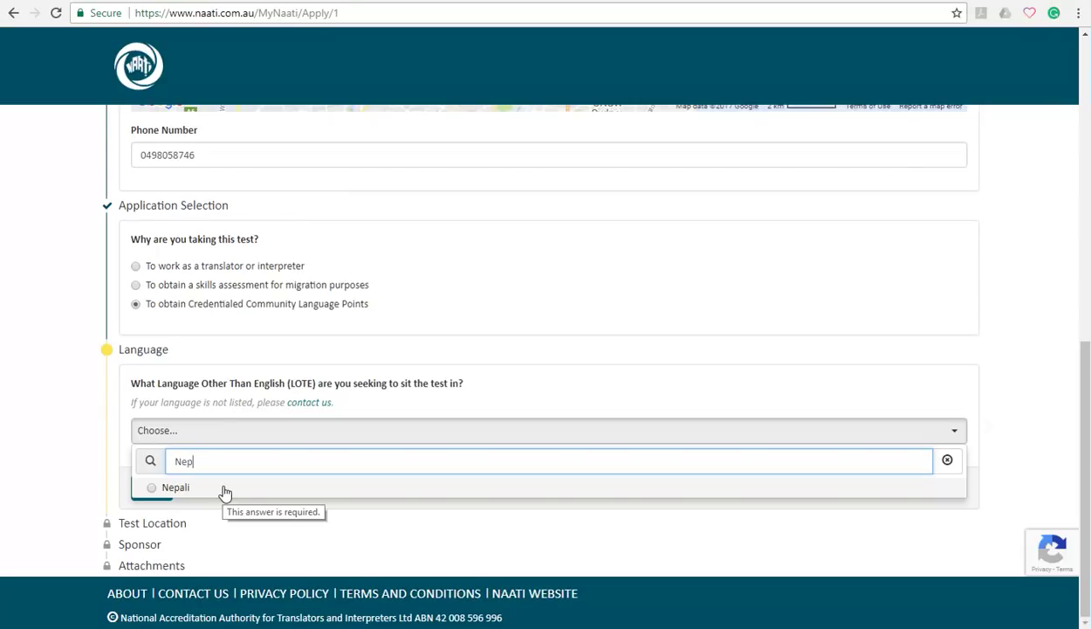
left_click(224, 492)
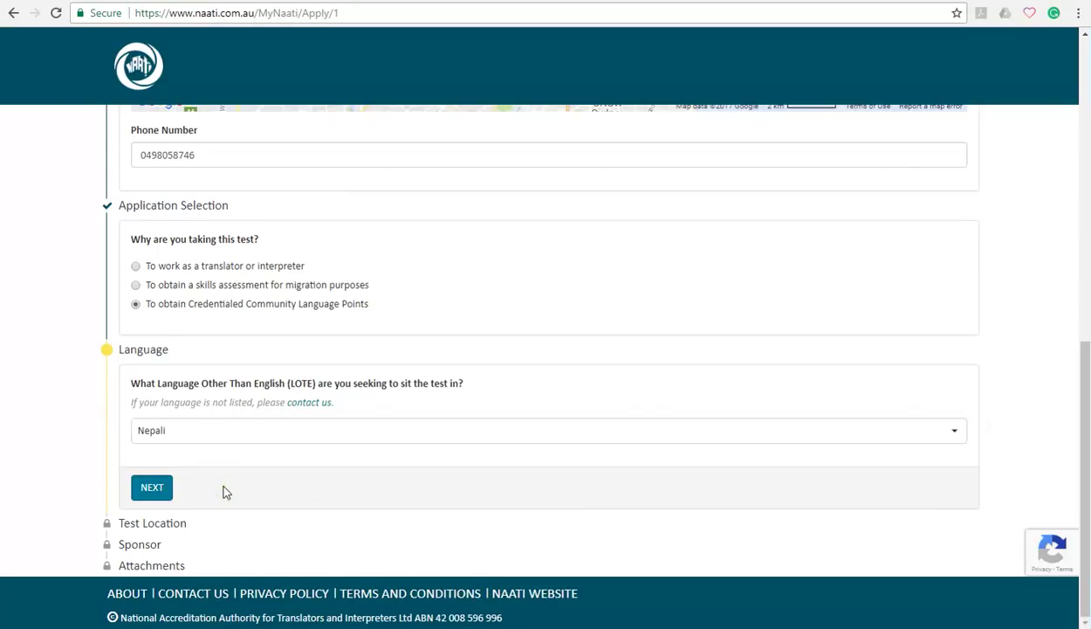
left_click(158, 486)
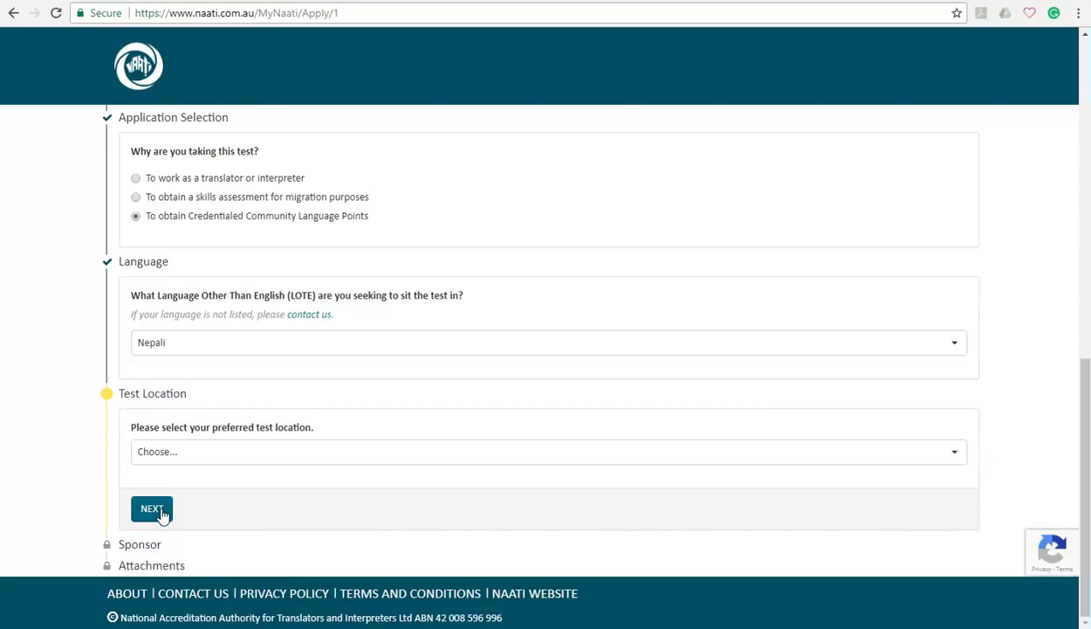
Choose Sydney, NSW as the preferred test location
left_click(206, 455)
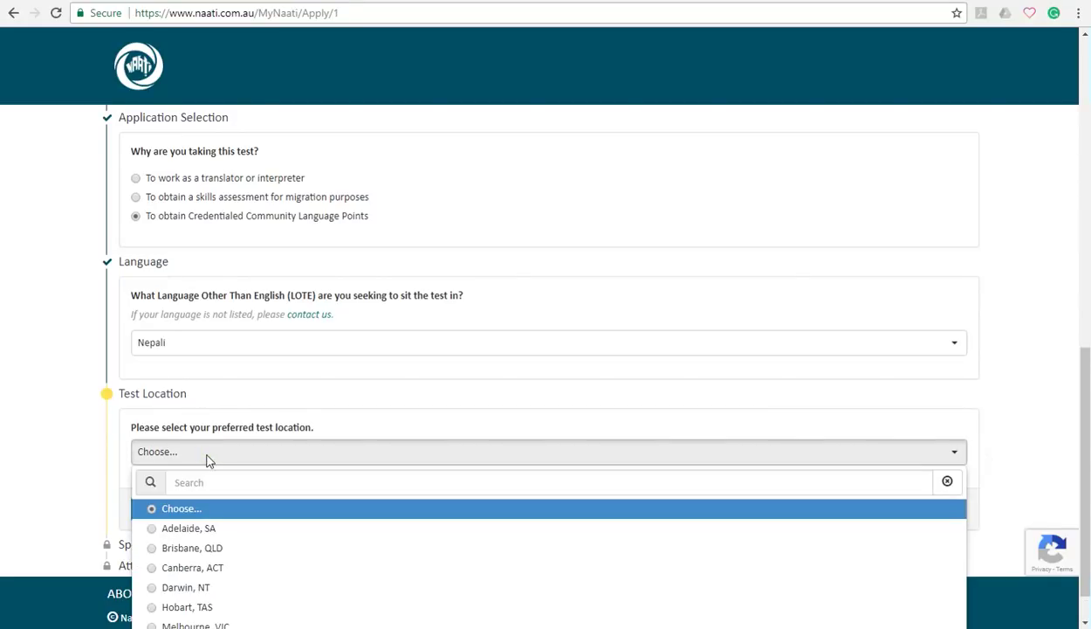
left_click(214, 483)
type("s")
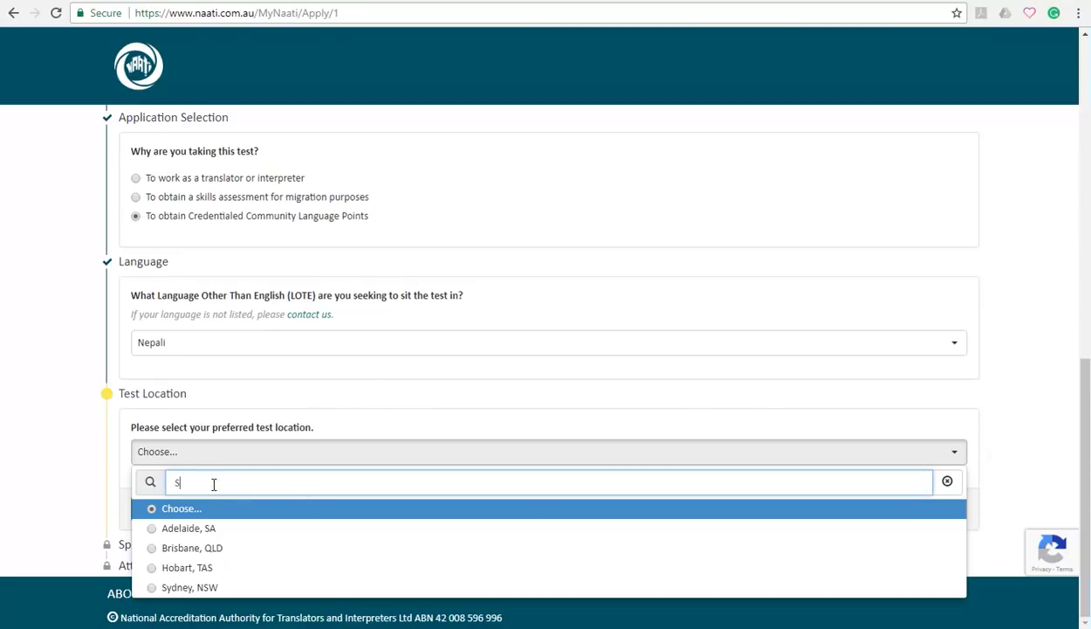
left_click(208, 587)
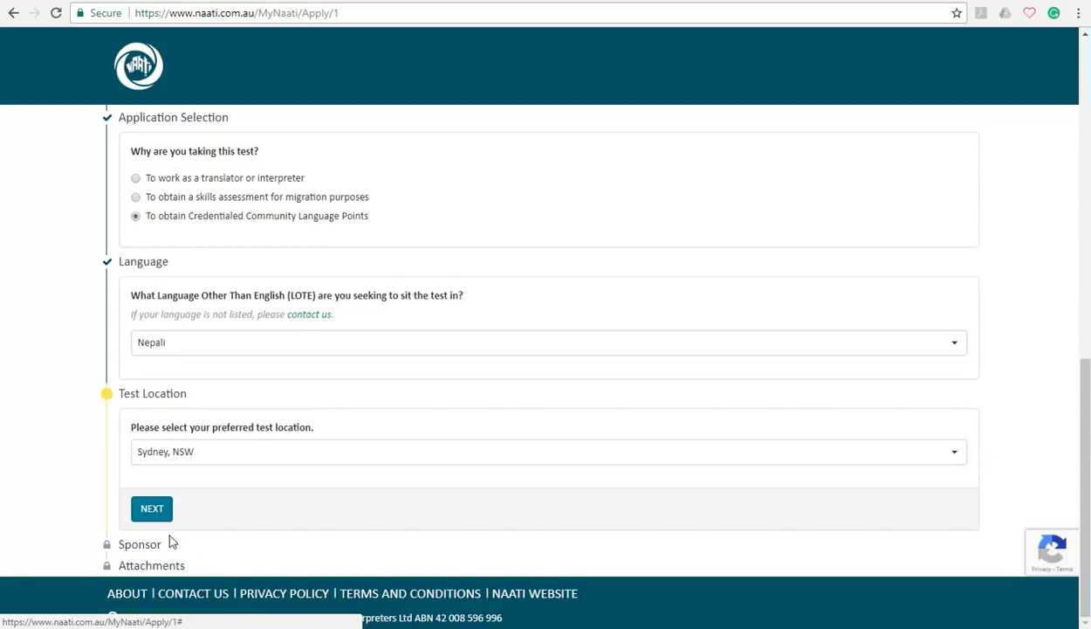
Answer No to third-party sponsorship of the application
left_click(156, 510)
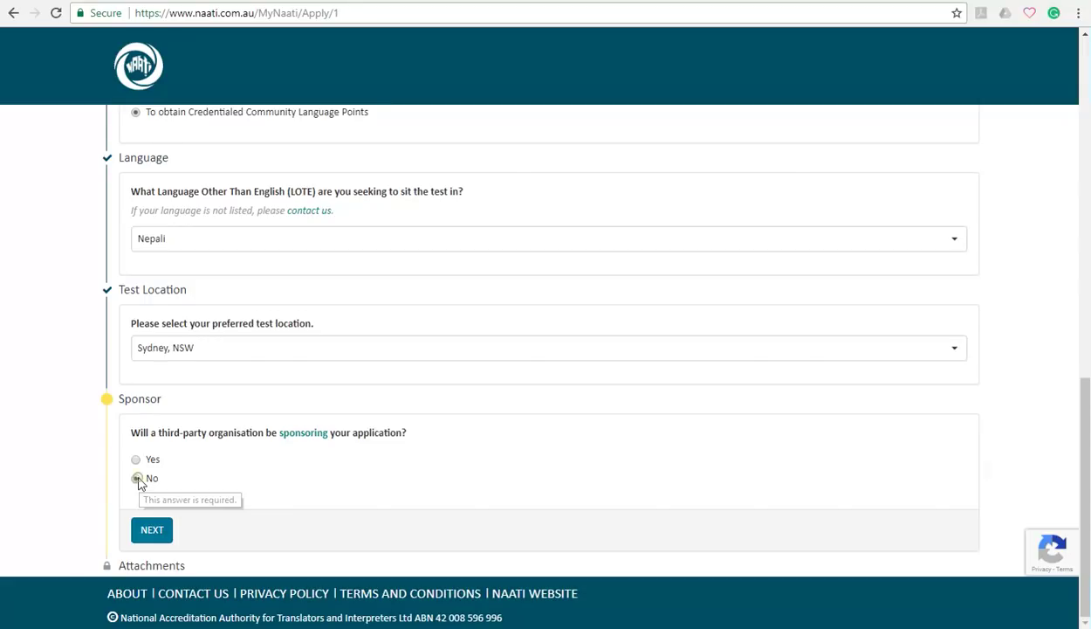
left_click(136, 479)
left_click(151, 531)
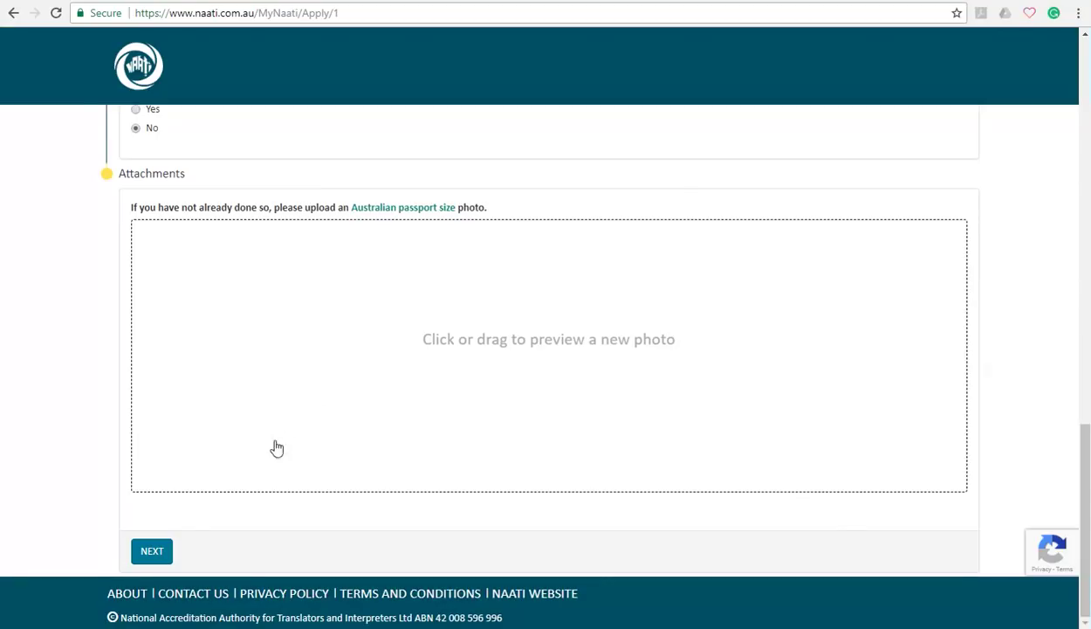
Select the MasterOfPTE image as the passport-size photo
left_click(455, 346)
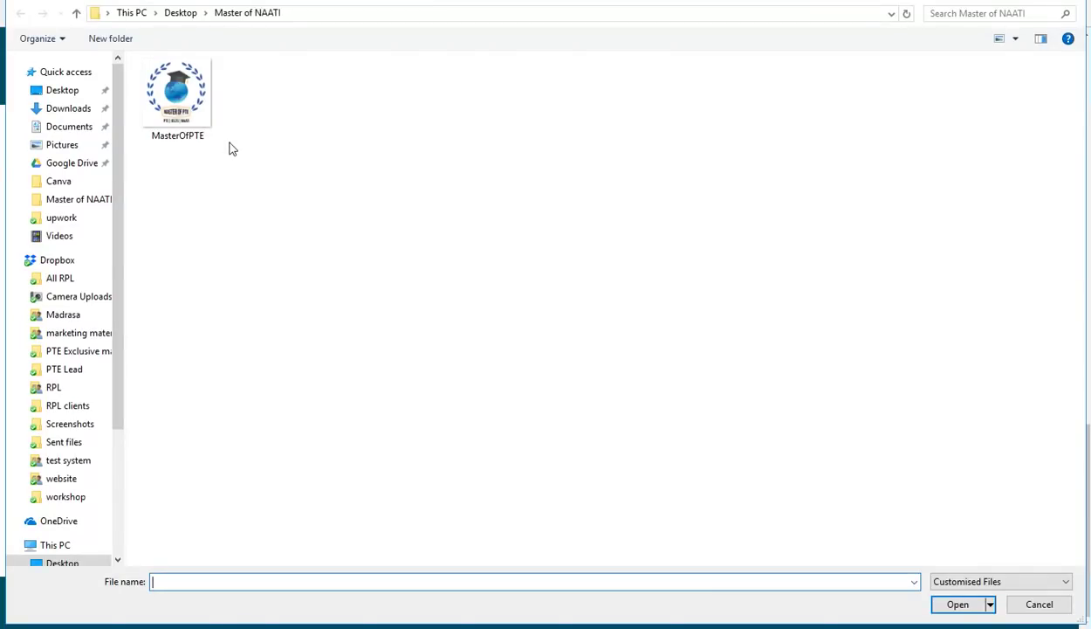
left_click(205, 137)
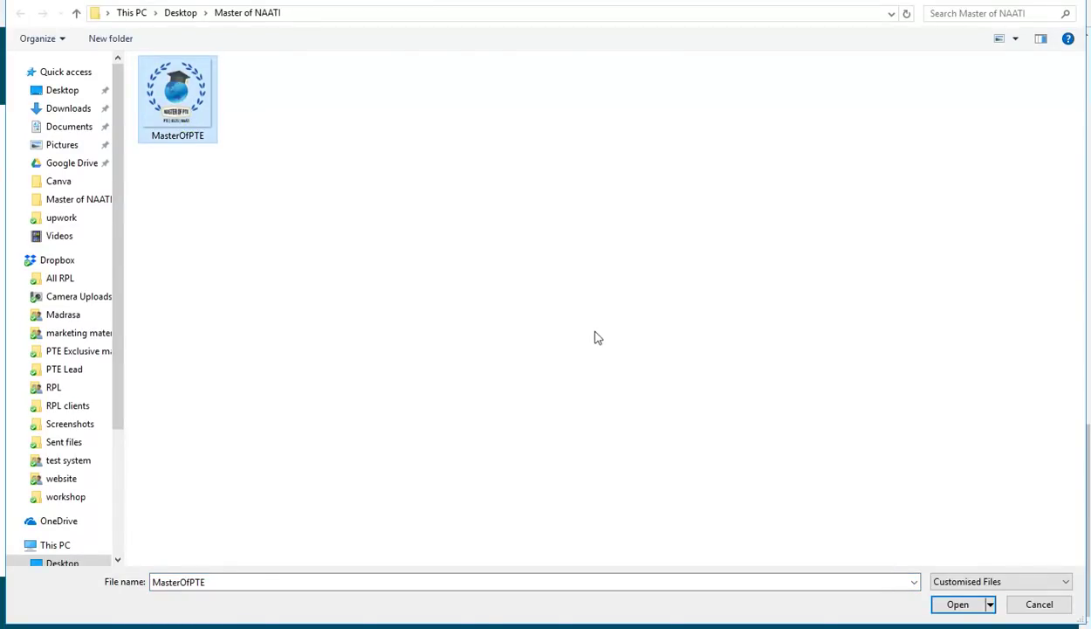
left_click(957, 603)
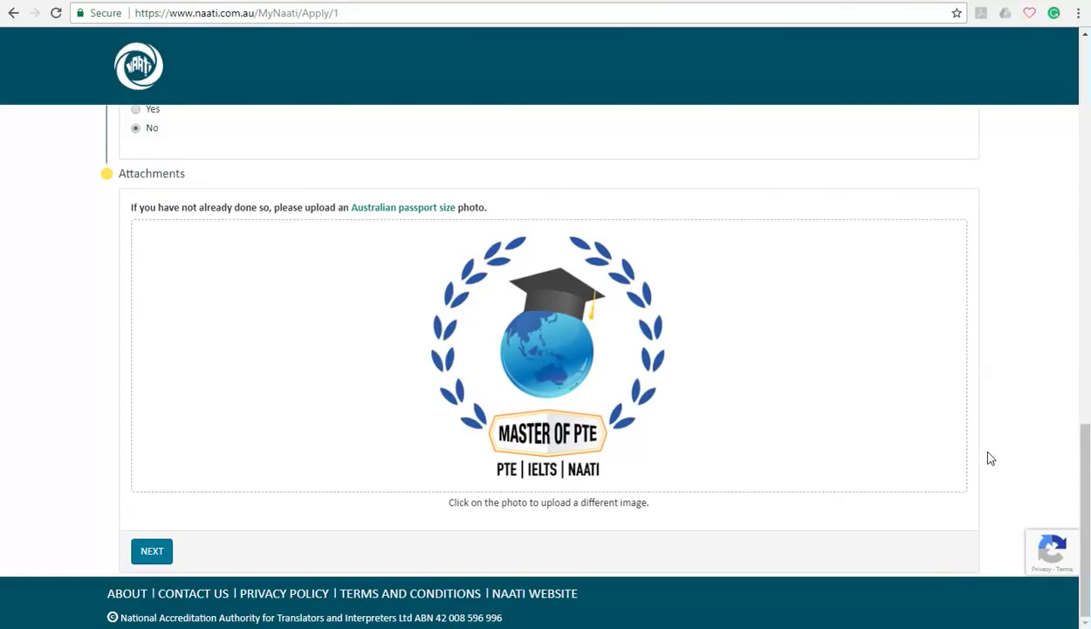
Upload the photo and attach MasterOfPTE.jpg as the identification file
left_click(155, 551)
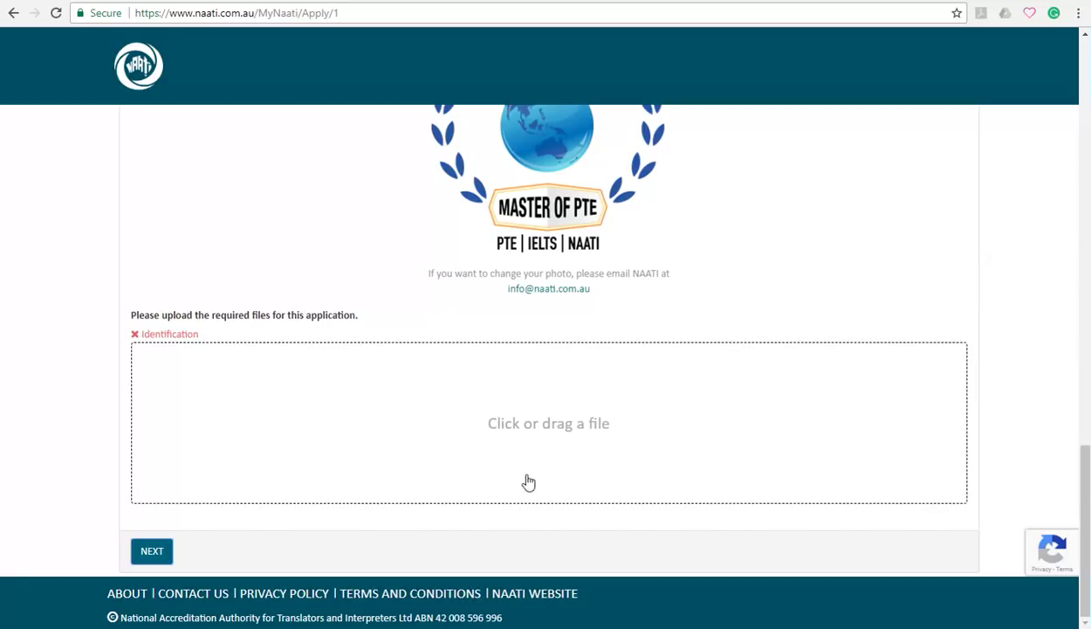
mouse_move(821, 572)
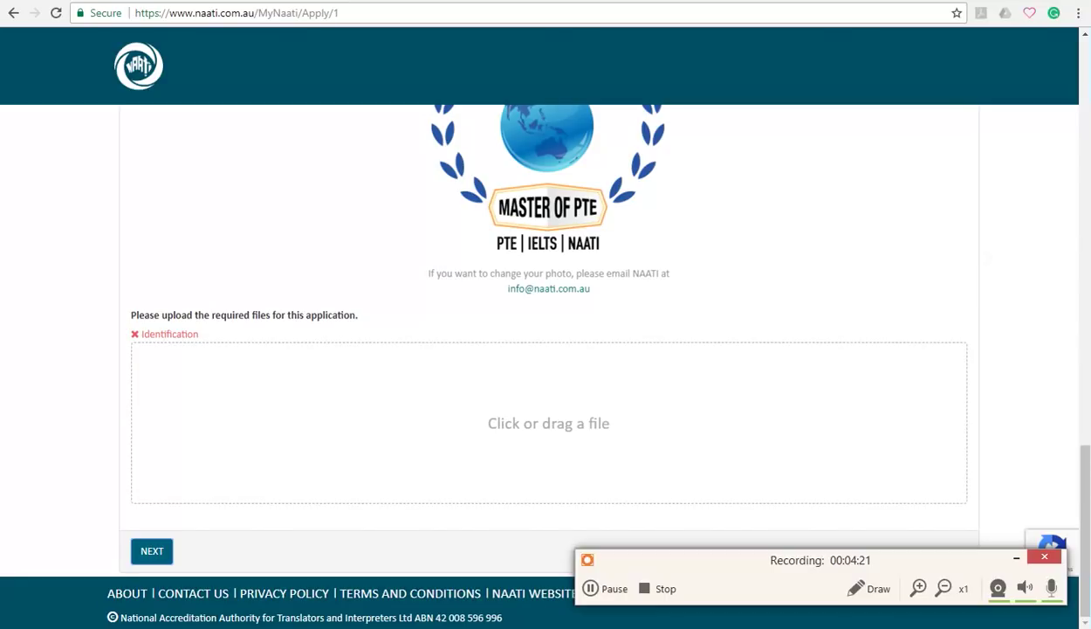
left_click(592, 587)
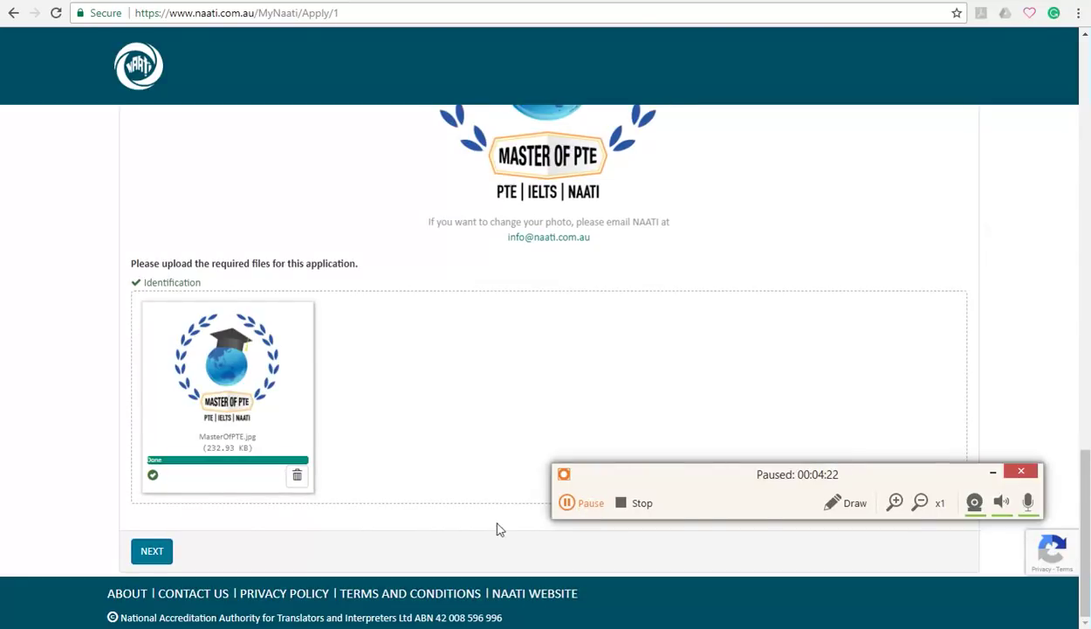
left_click(152, 553)
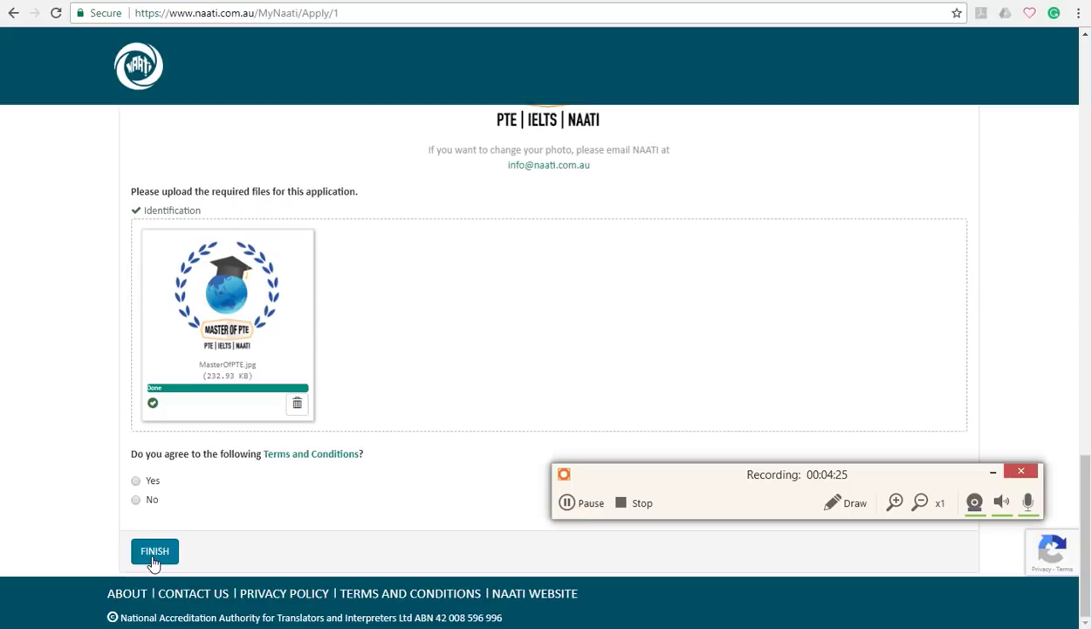
Agree Yes to the Terms and Conditions
left_click(690, 471)
left_click_drag(691, 472, 726, 595)
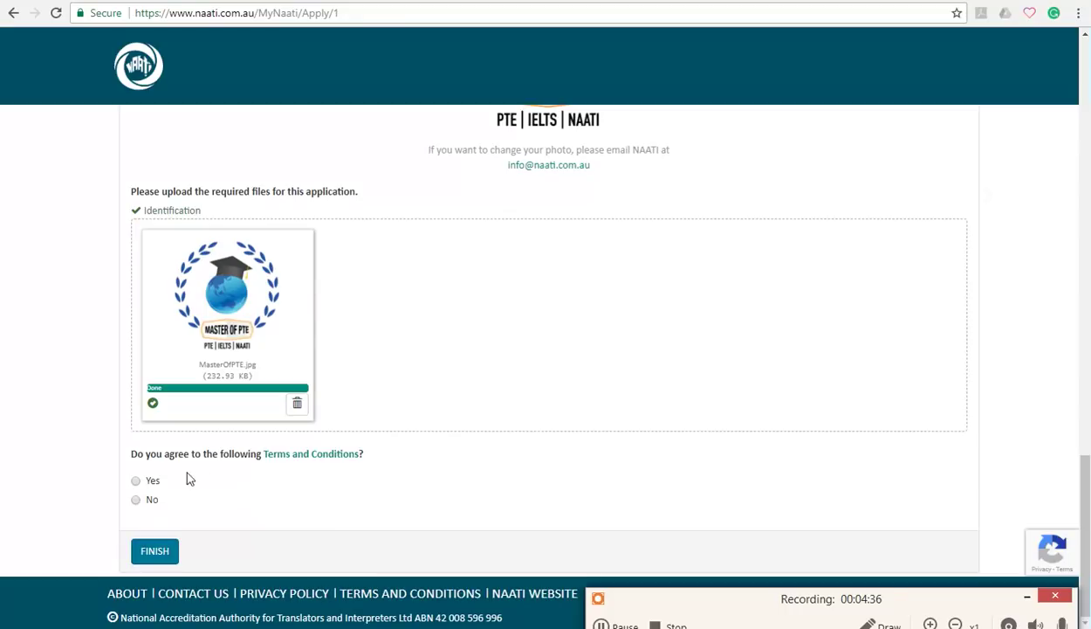
left_click(137, 481)
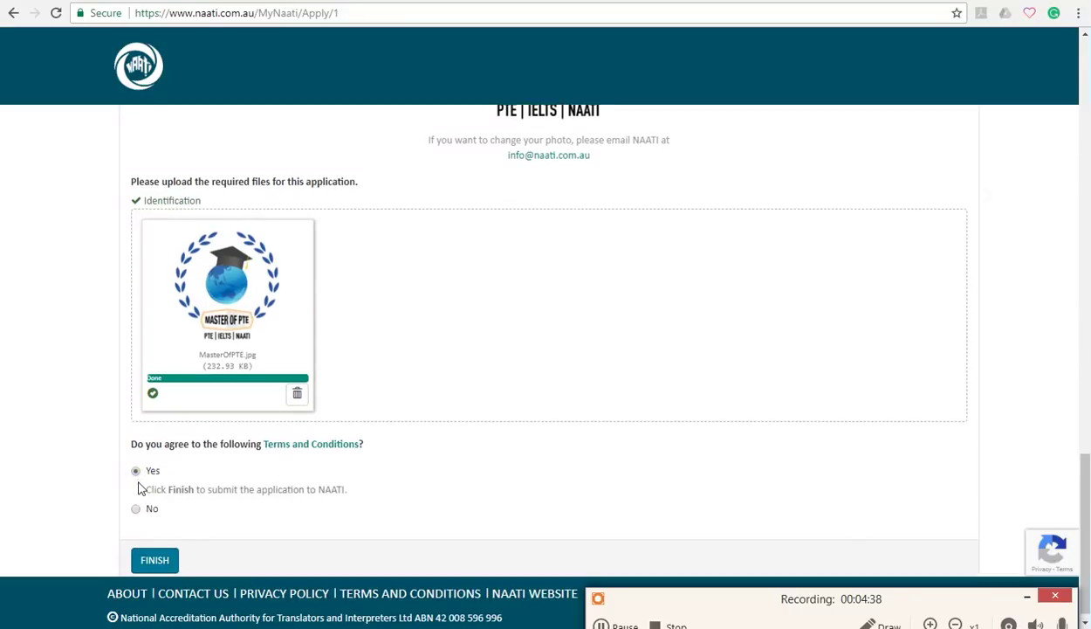
Submit the completed NAATI CCL test application with FINISH and wait for processing to complete
left_click(158, 563)
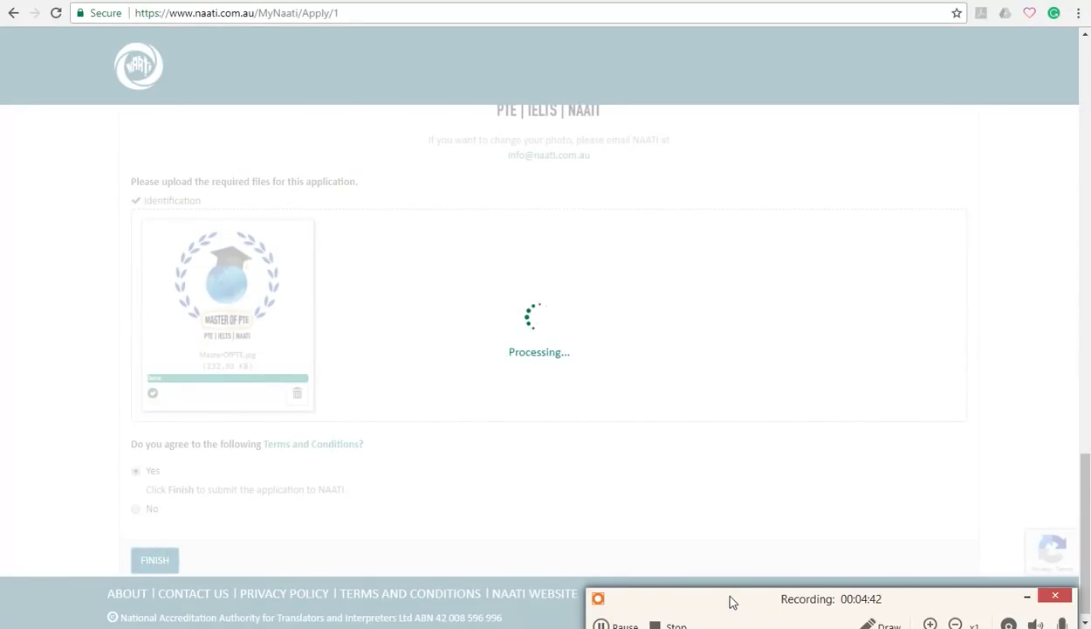